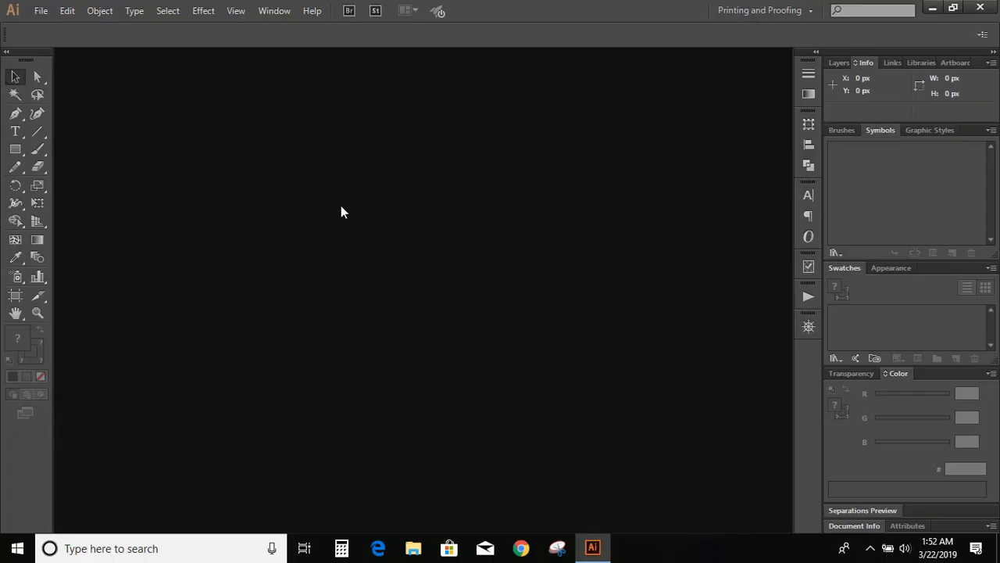
Create a new 1280 × 720 px document.
left_click(41, 10)
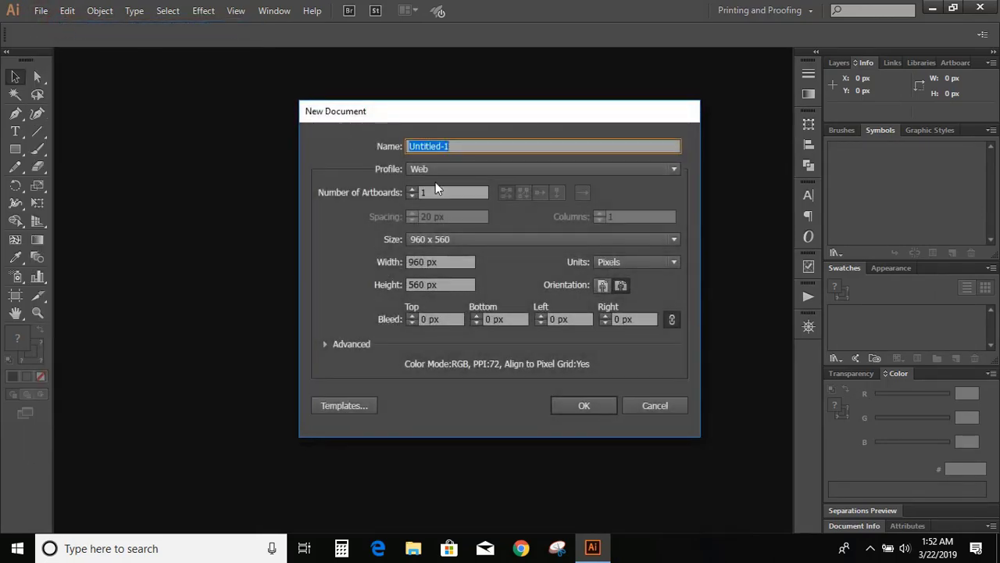
mouse_move(453, 262)
left_mouse_down()
mouse_move(395, 266)
mouse_move(394, 288)
left_mouse_up()
type("12")
type("7")
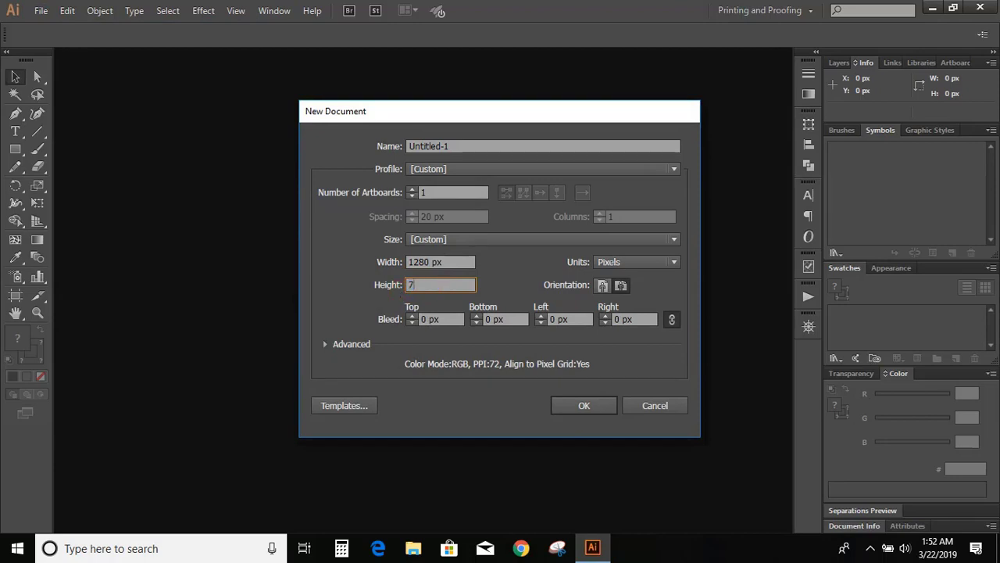
type("20")
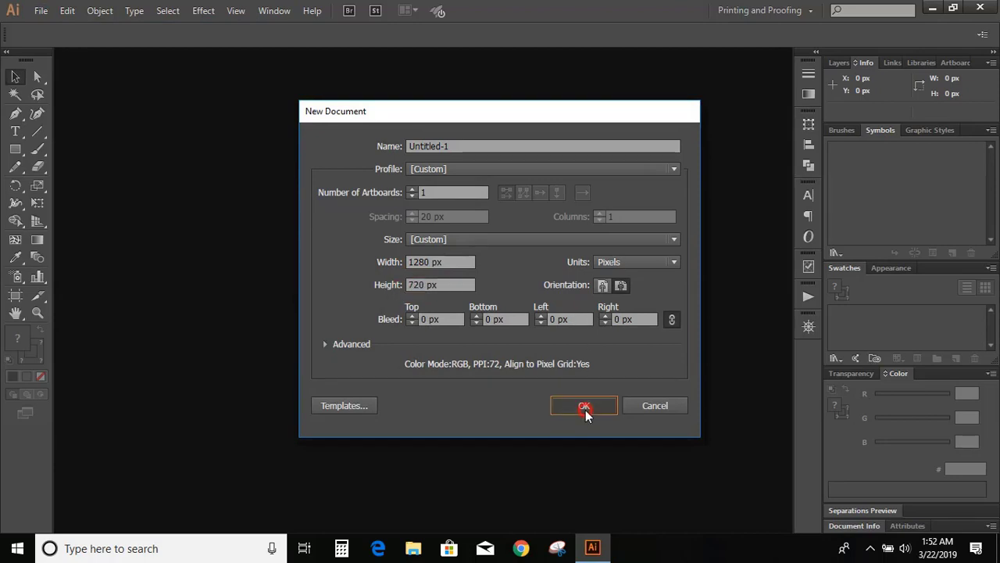
left_click(585, 409)
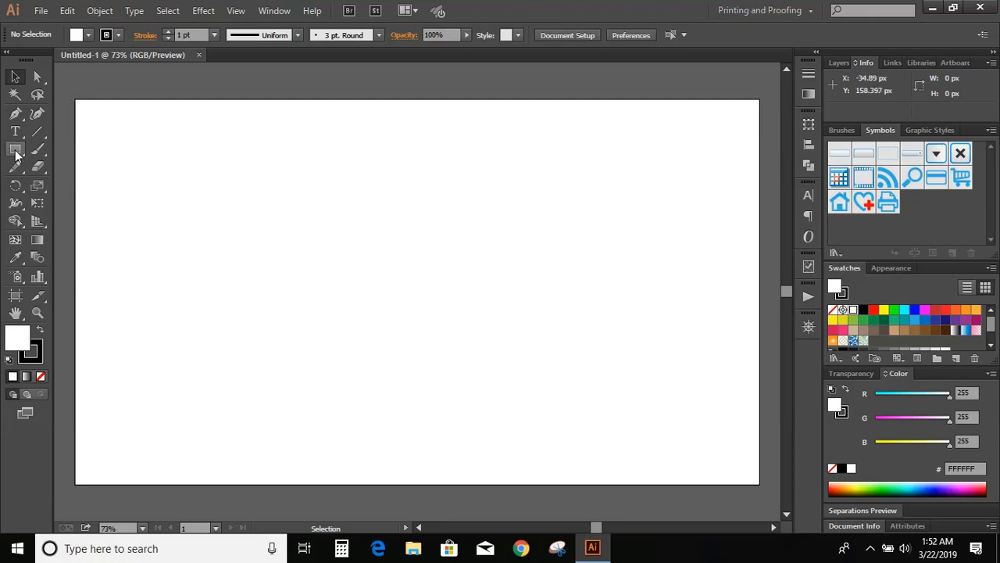
Draw a large circle near the artboard centre with no fill and a black outline.
left_click_drag(16, 154, 78, 182)
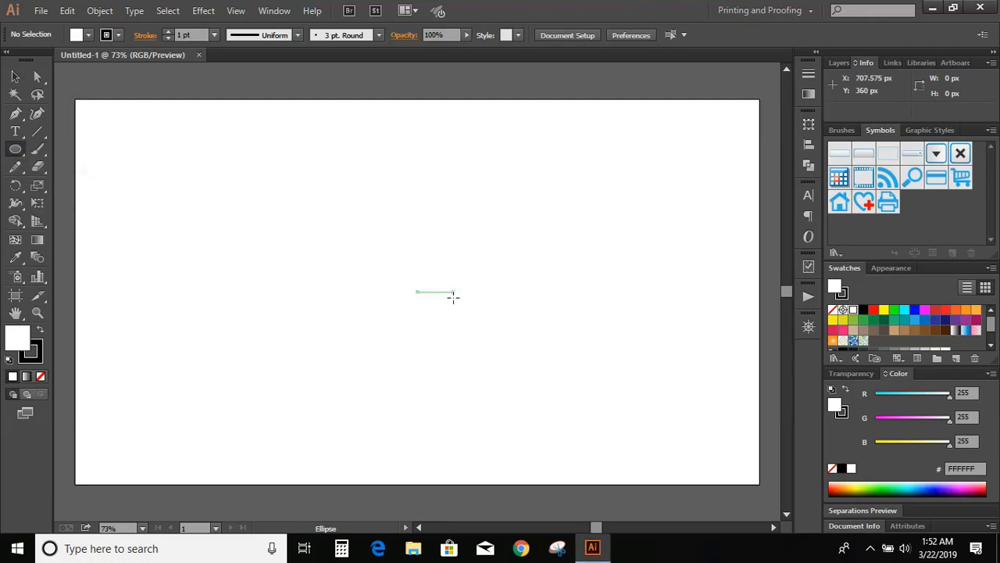
left_click_drag(403, 263, 529, 384)
left_click(16, 79)
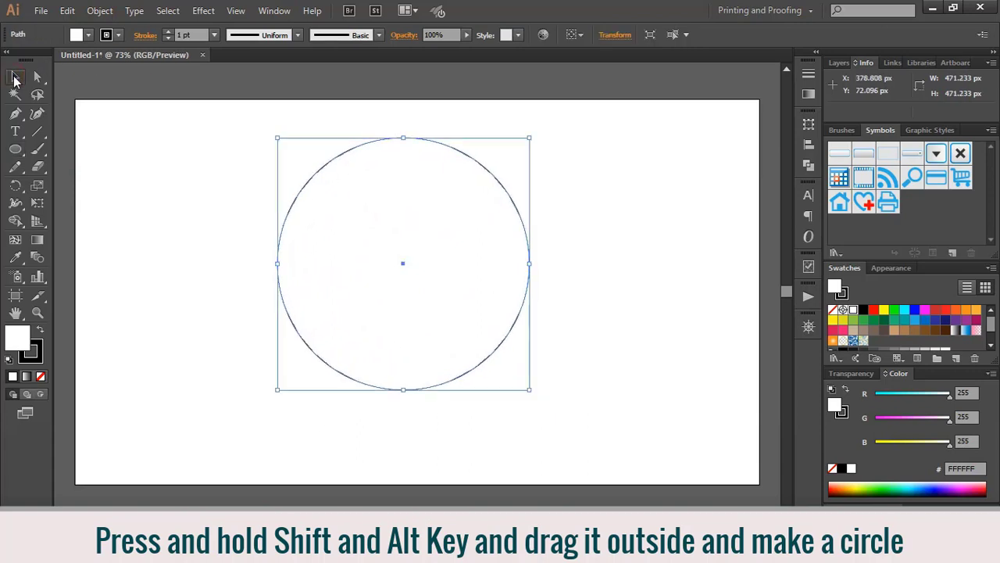
left_click(40, 377)
left_click(38, 353)
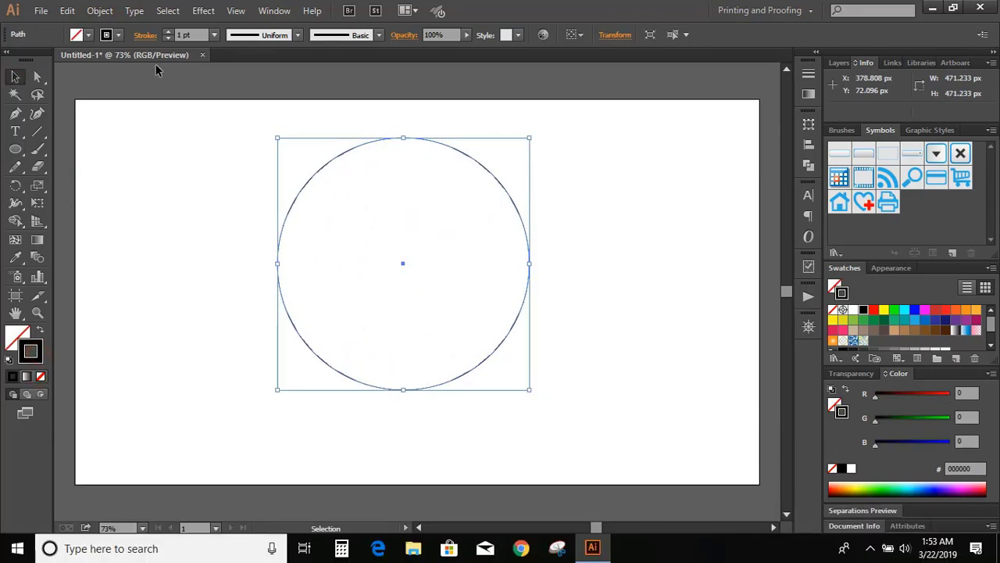
Paste a copy in place, shrink it, and nudge it left three steps to touch the edge.
left_click(67, 11)
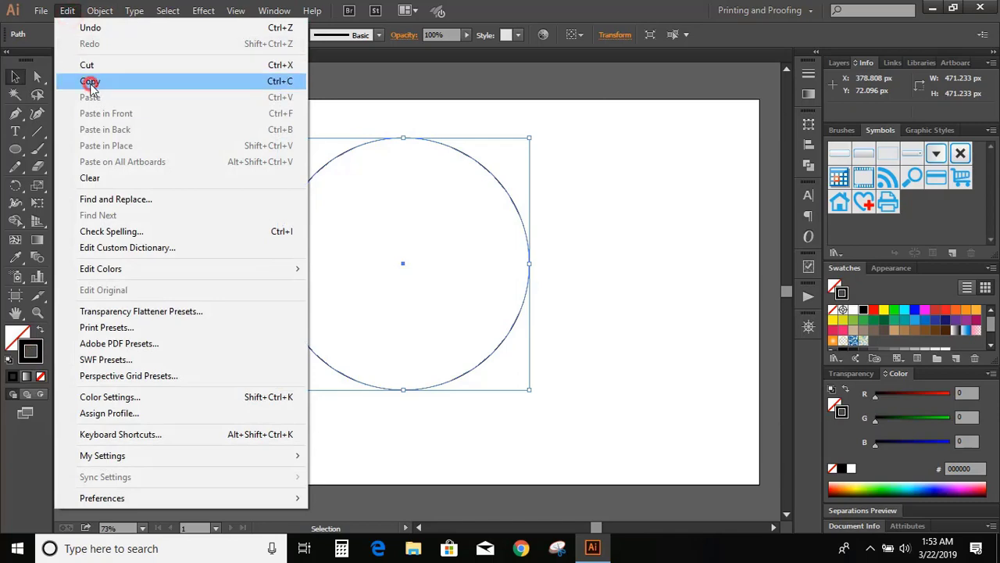
left_click(90, 81)
left_click(67, 11)
left_click(106, 146)
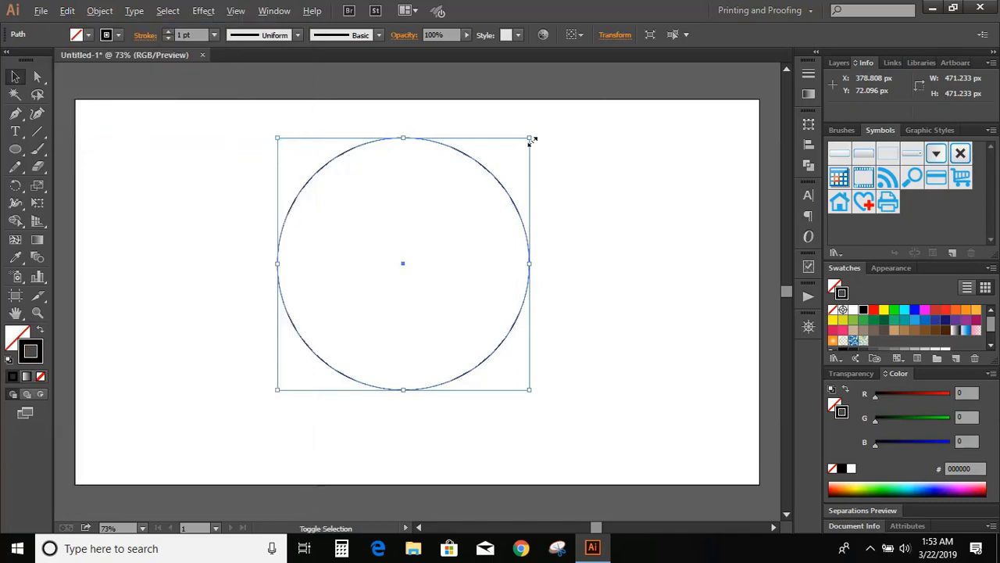
left_click_drag(532, 139, 509, 160)
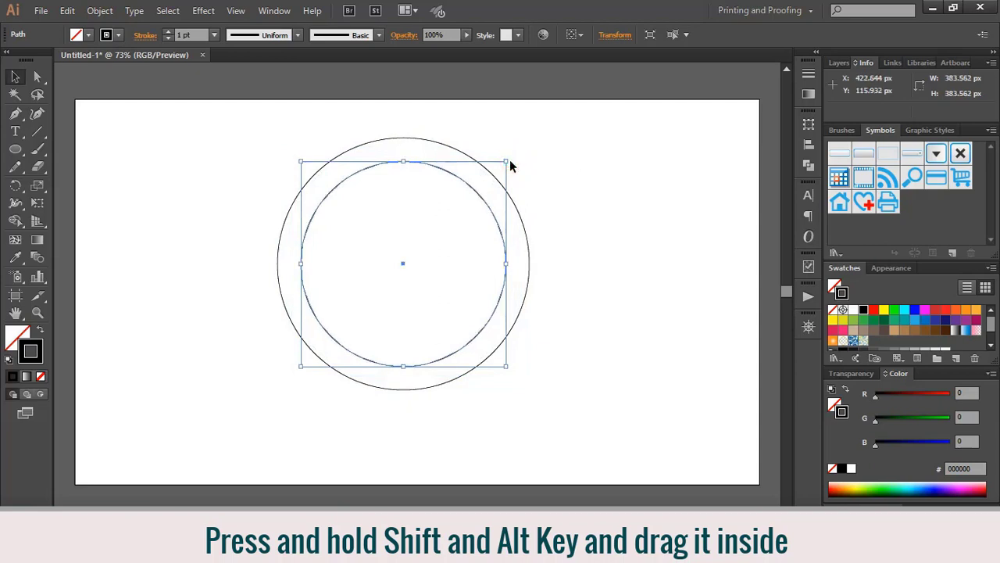
key("Left")
key("Left")
key("Left")
key("Left")
key("Left")
key("Left")
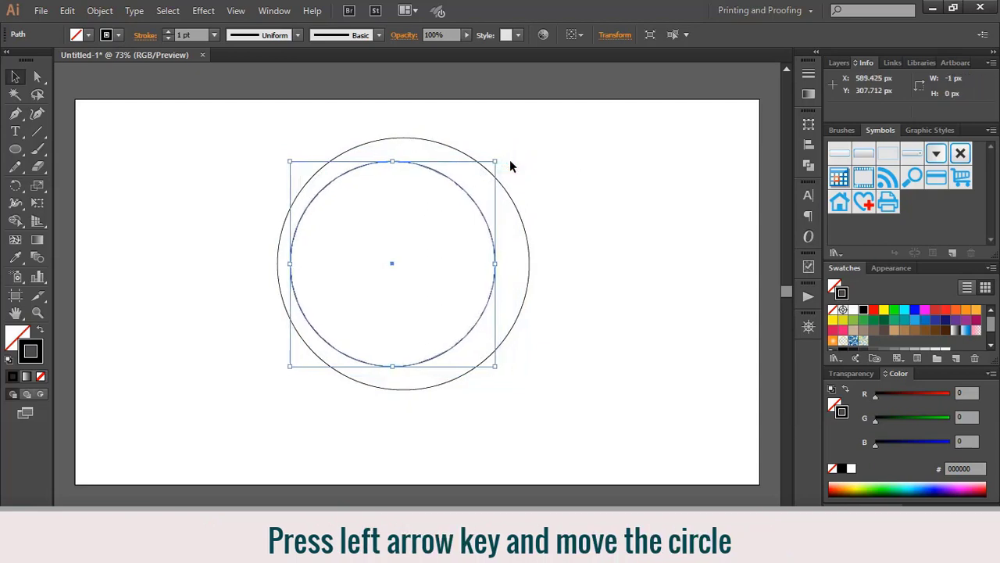
key("Left")
key("Left")
key("Left")
key("Left")
key("Left")
key("Left")
key("Left")
key("Left")
key("Left")
key("Left")
key("Left")
key("Left")
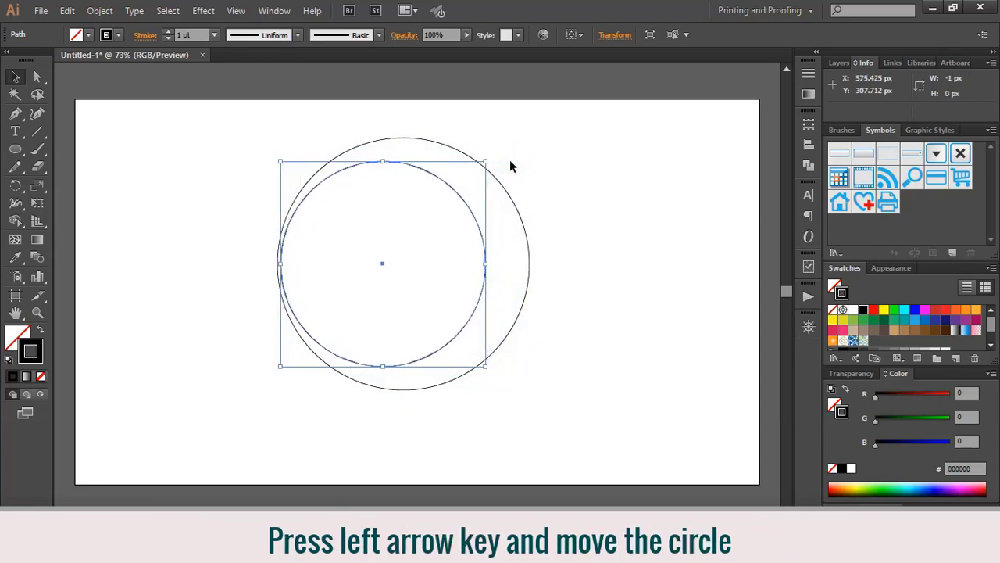
key("Left")
key("Left")
key("Left")
key("Left")
key("Left")
key("Left")
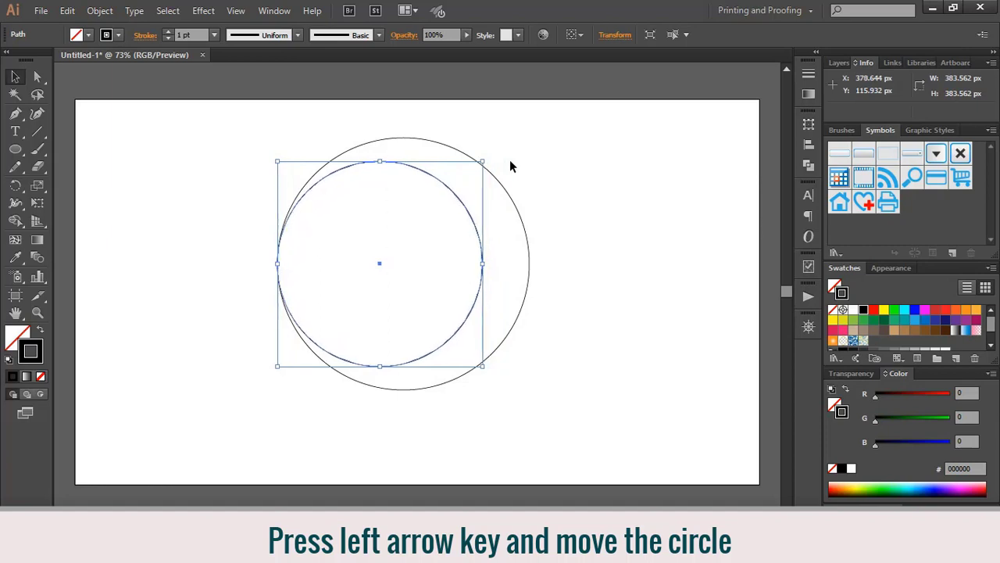
left_click(167, 182)
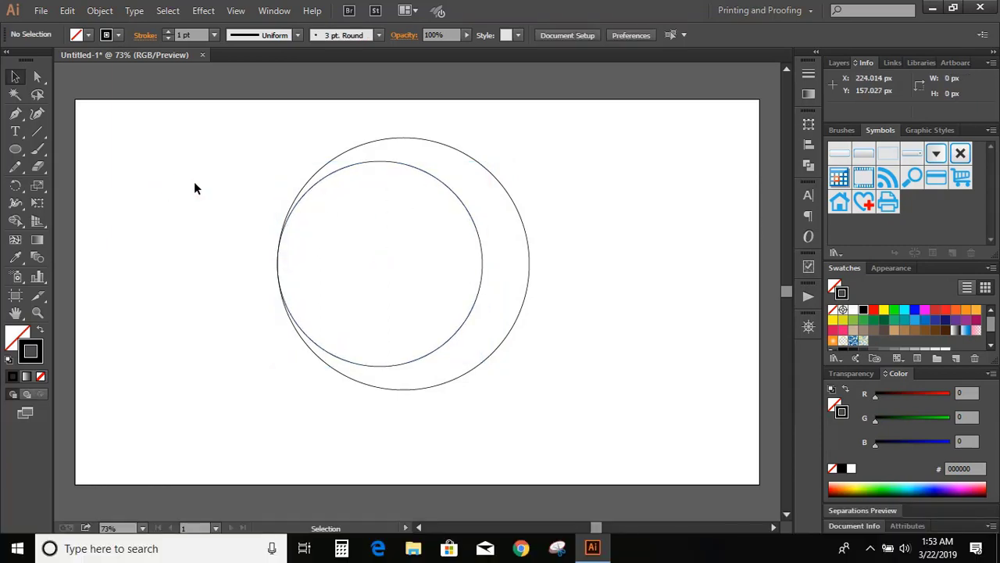
Align the two circles on their vertical centres.
left_click(318, 185)
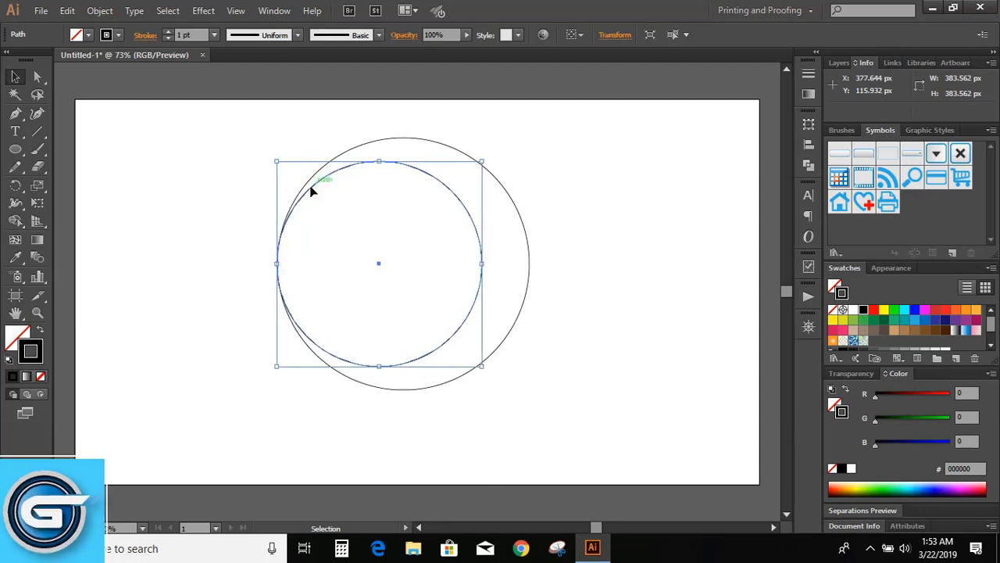
left_click(211, 223)
left_click_drag(230, 169, 504, 406)
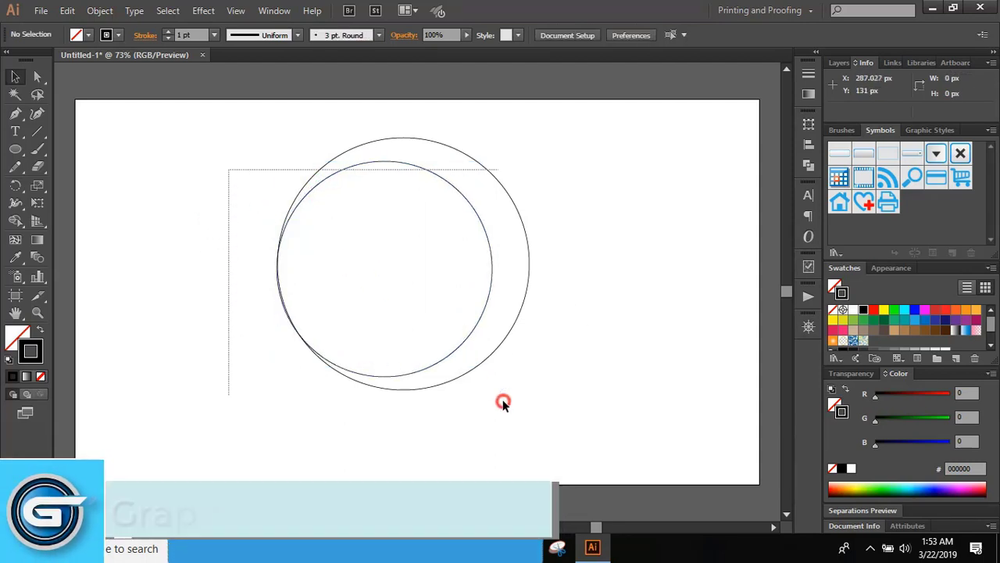
left_click(681, 35)
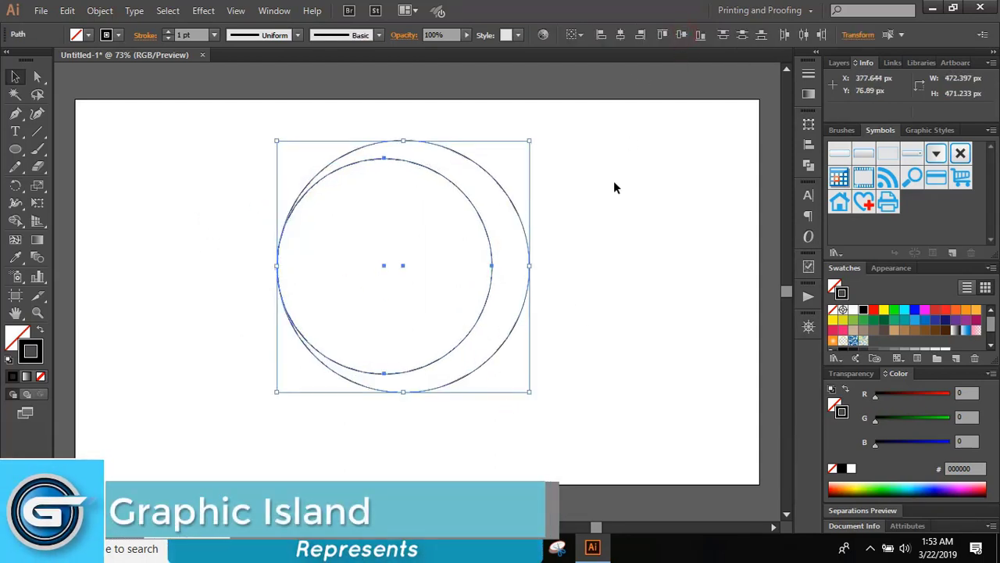
left_click(589, 242)
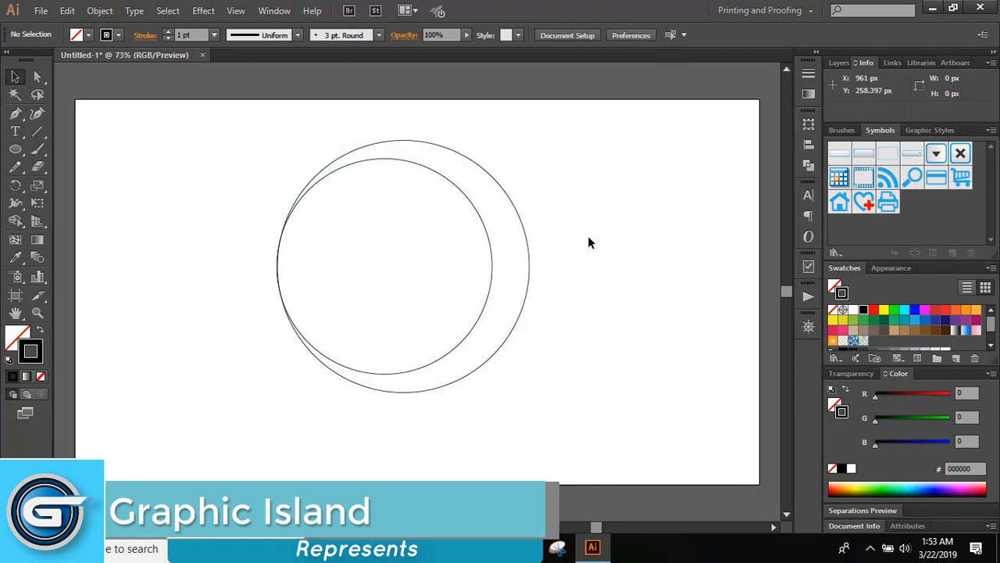
Paste a copy of the inner circle in place and shrink it concentrically inside.
left_click(484, 223)
left_click(67, 11)
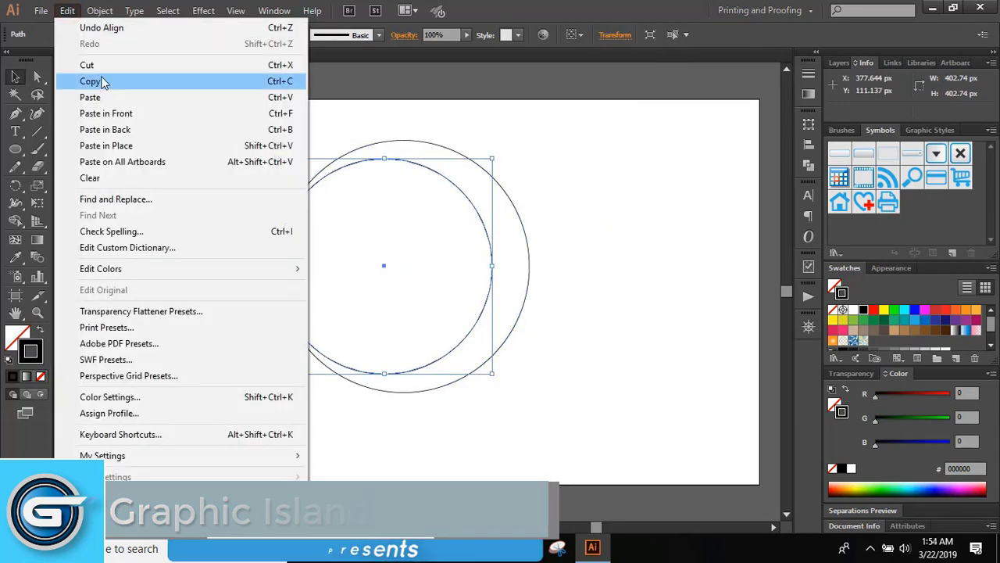
left_click(100, 81)
left_click(68, 11)
left_click(68, 11)
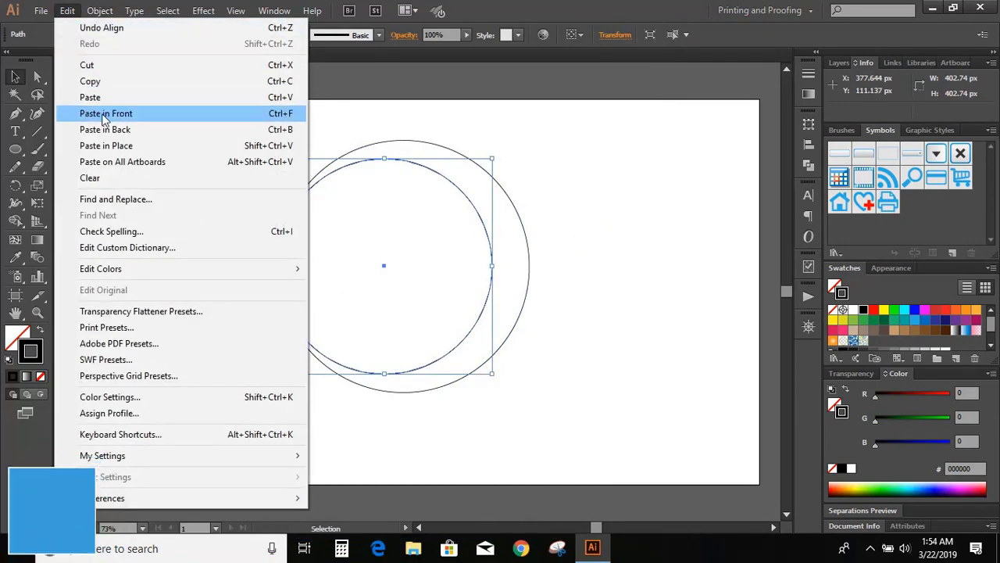
left_click(113, 148)
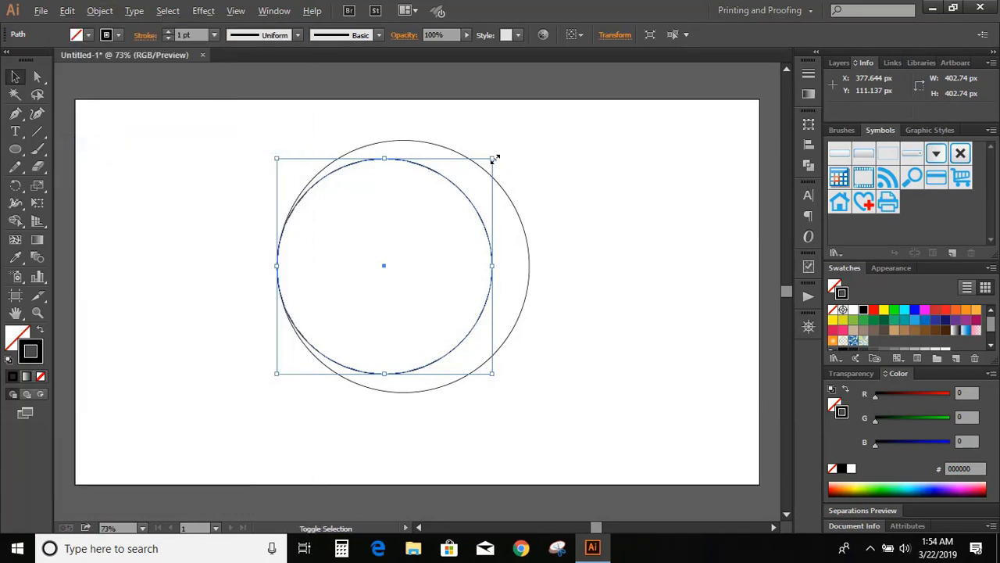
left_click_drag(494, 159, 485, 174)
left_click(562, 165)
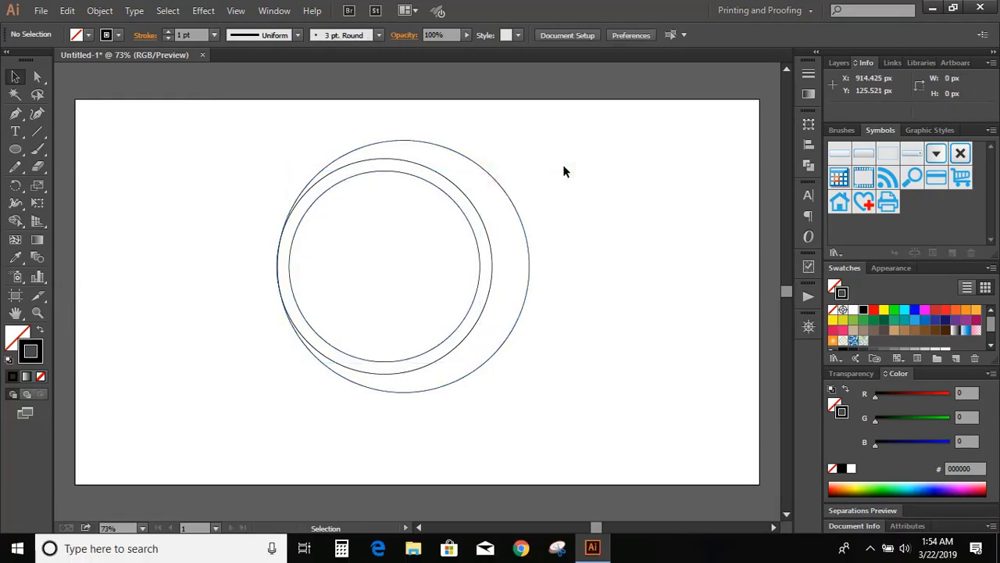
Paste another in-place copy of the smallest circle and shrink it to about 256 px.
left_click(368, 177)
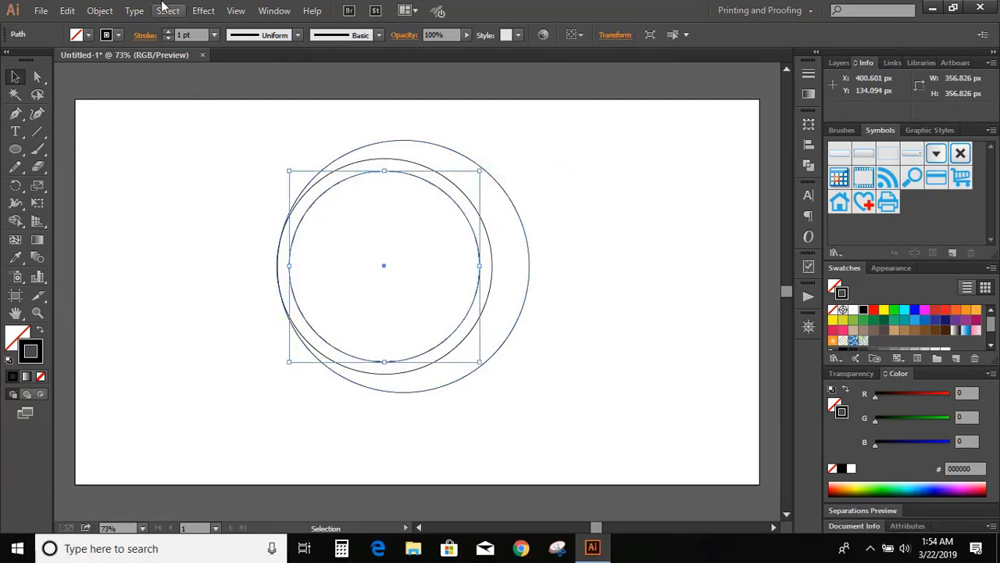
left_click(67, 11)
left_click(86, 81)
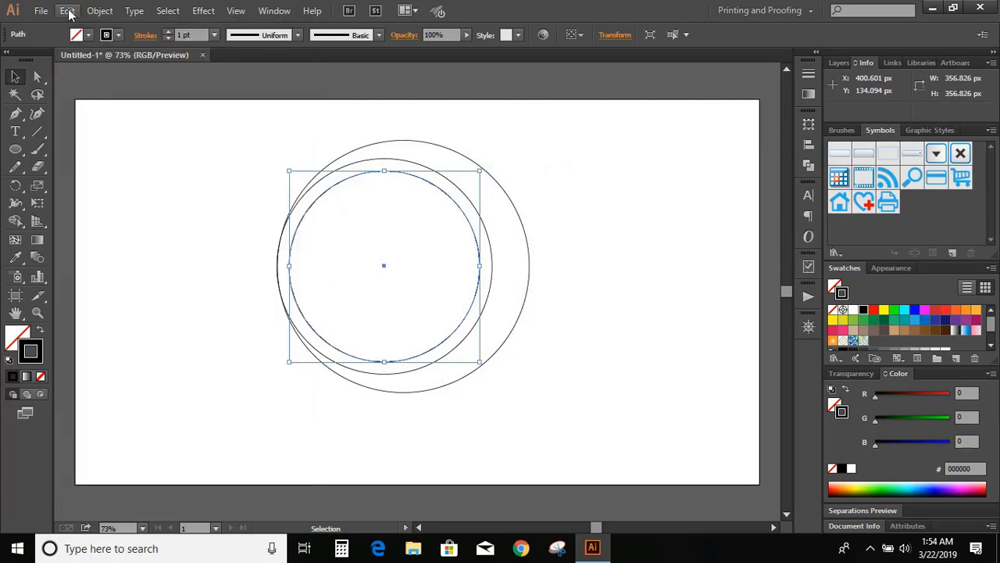
left_click(67, 11)
left_click(117, 145)
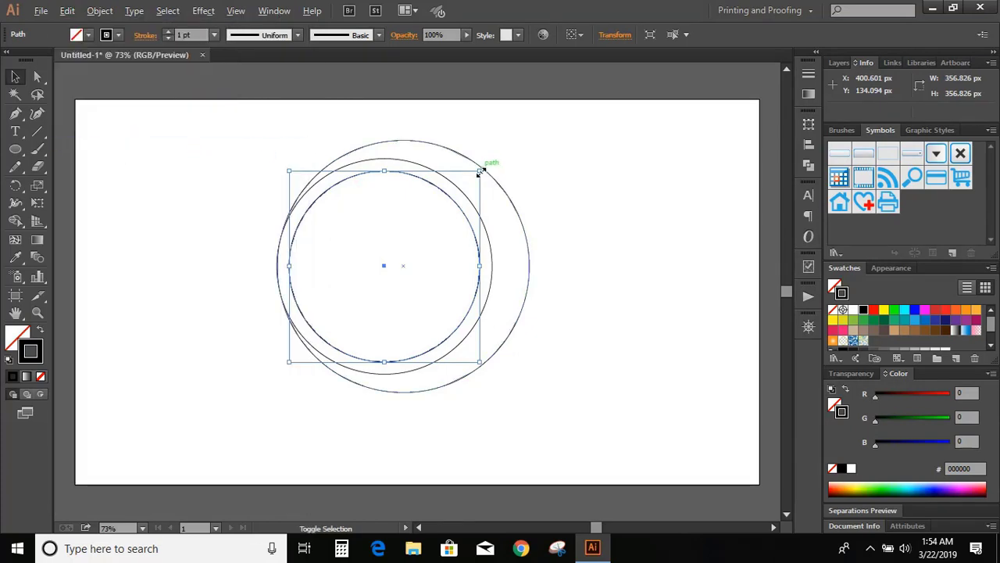
left_click_drag(480, 170, 459, 195)
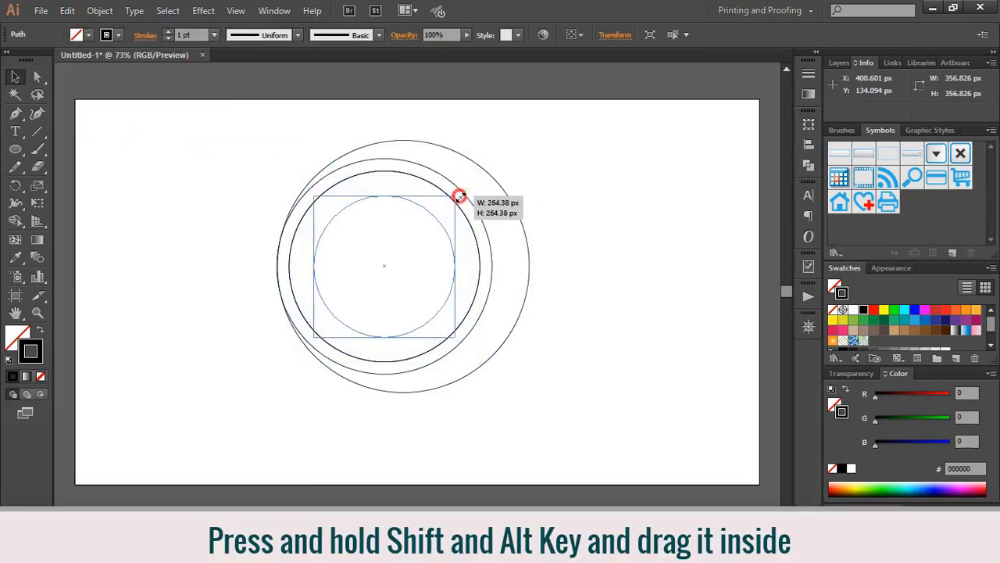
left_click_drag(460, 195, 460, 198)
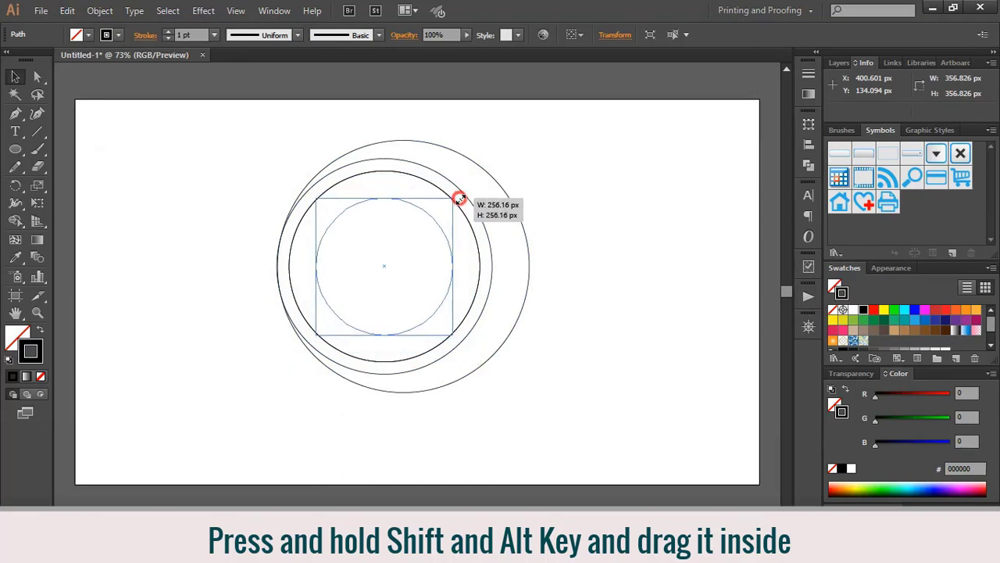
Draw a thin horizontal rectangle across the circles.
left_click(558, 137)
left_click(14, 113)
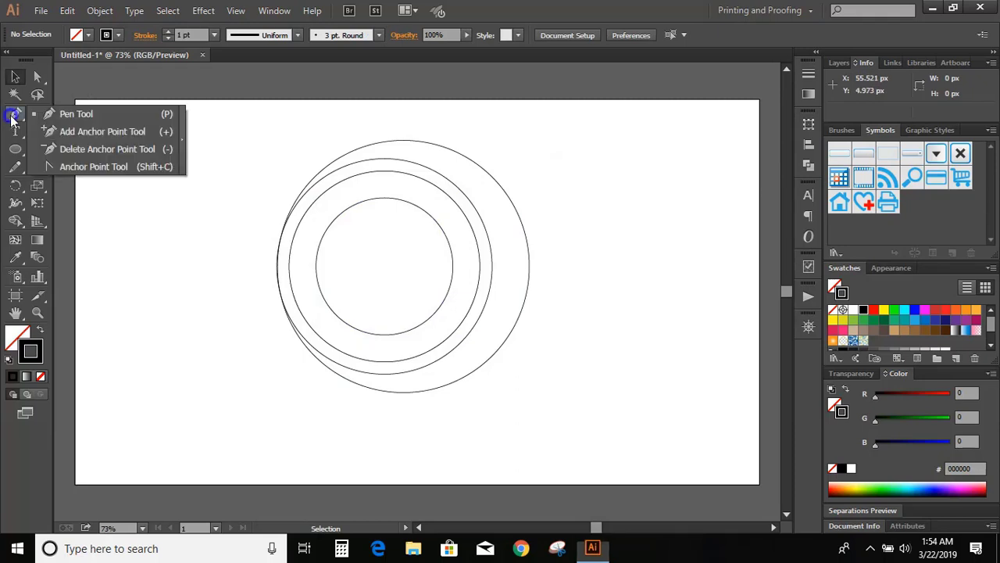
left_click(16, 149)
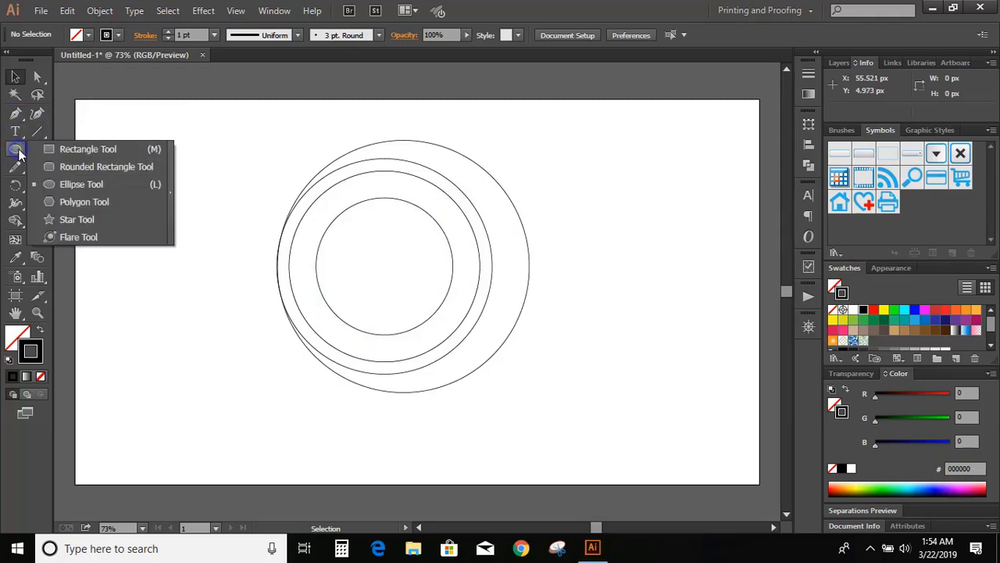
left_click(78, 148)
left_click_drag(265, 228, 487, 255)
left_click(17, 78)
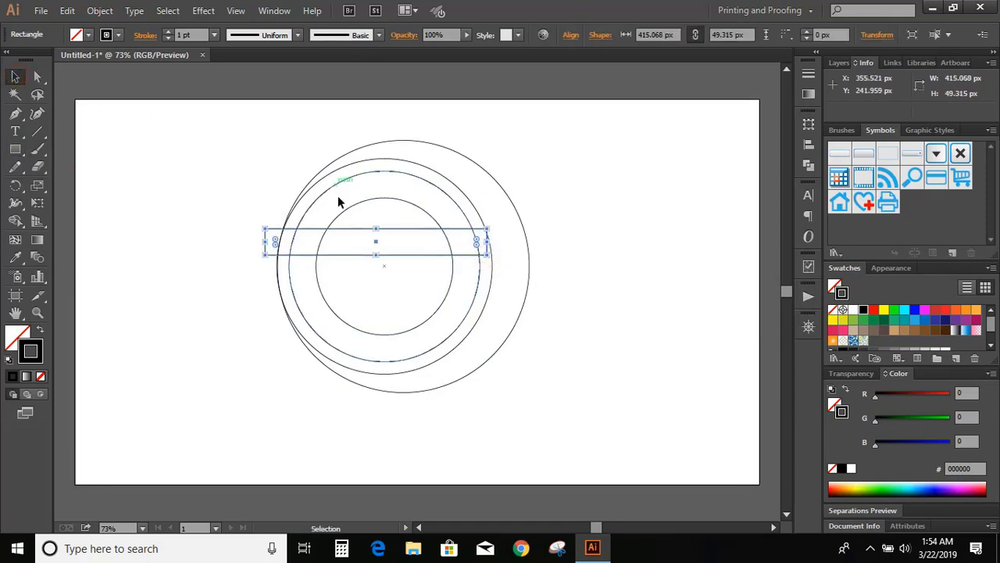
Move the bar near the top, stretch it to the outer circle's width, and duplicate into three stacked bars.
left_click_drag(401, 230, 409, 172)
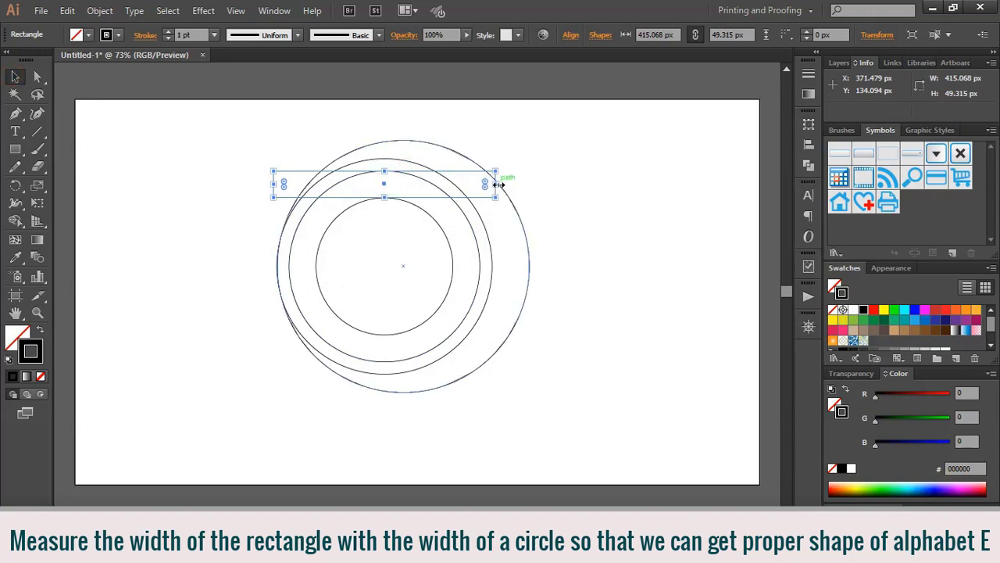
mouse_move(498, 185)
left_mouse_down()
mouse_move(556, 185)
mouse_move(542, 225)
left_mouse_up()
left_click(616, 170)
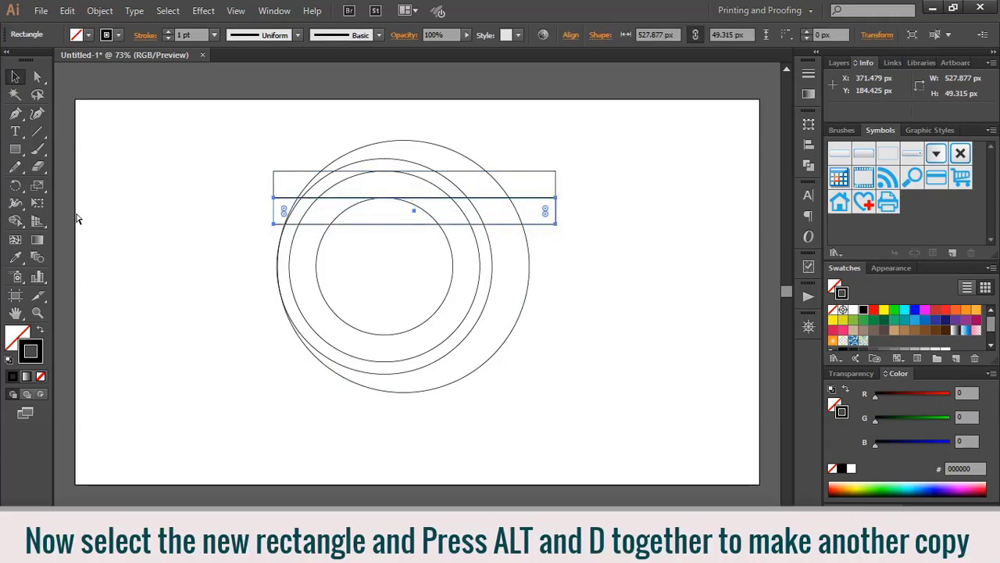
key("ctrl+d")
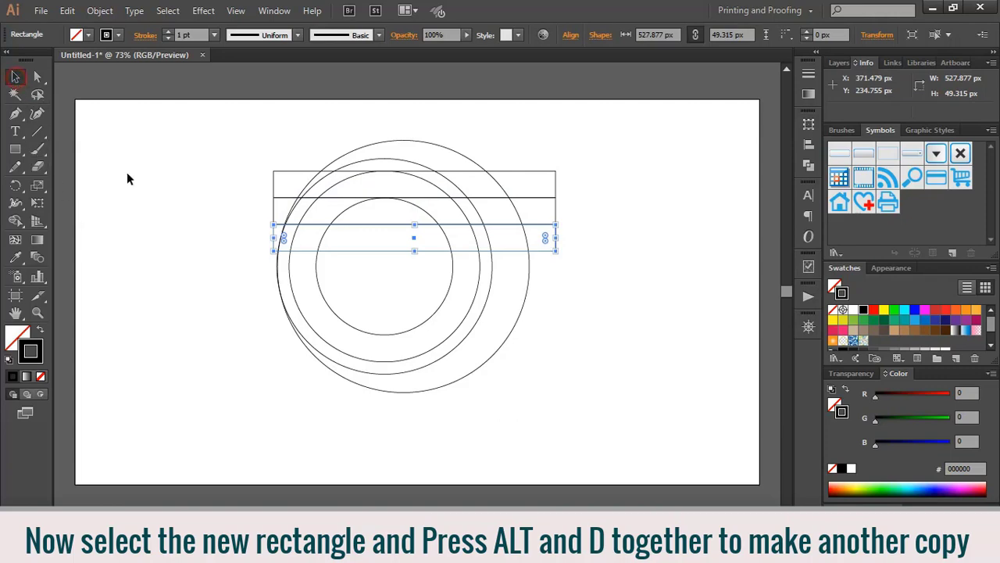
left_click(128, 179)
left_click_drag(537, 143, 572, 264)
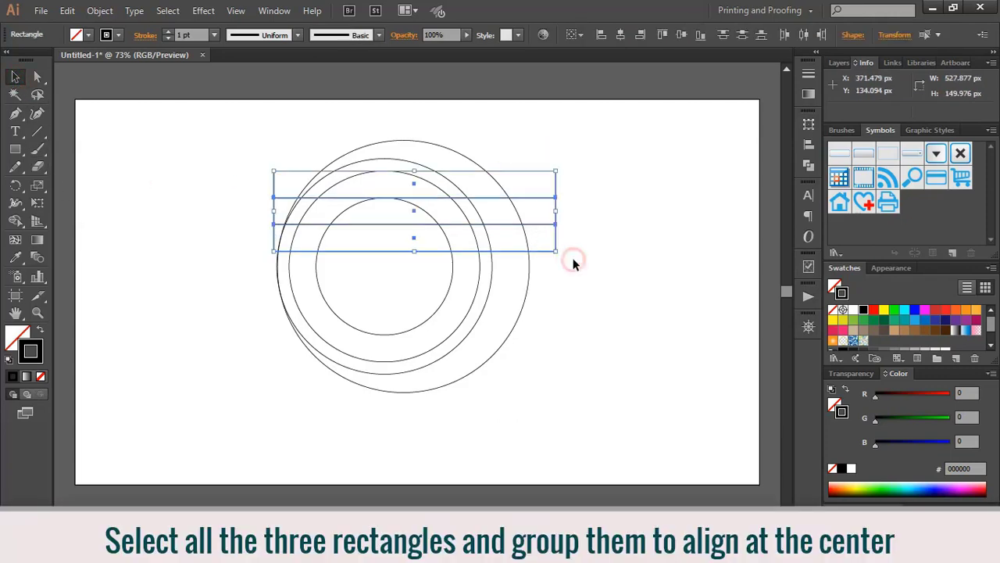
Group the three bars and centre them vertically on the circles.
left_click(99, 10)
left_click(115, 65)
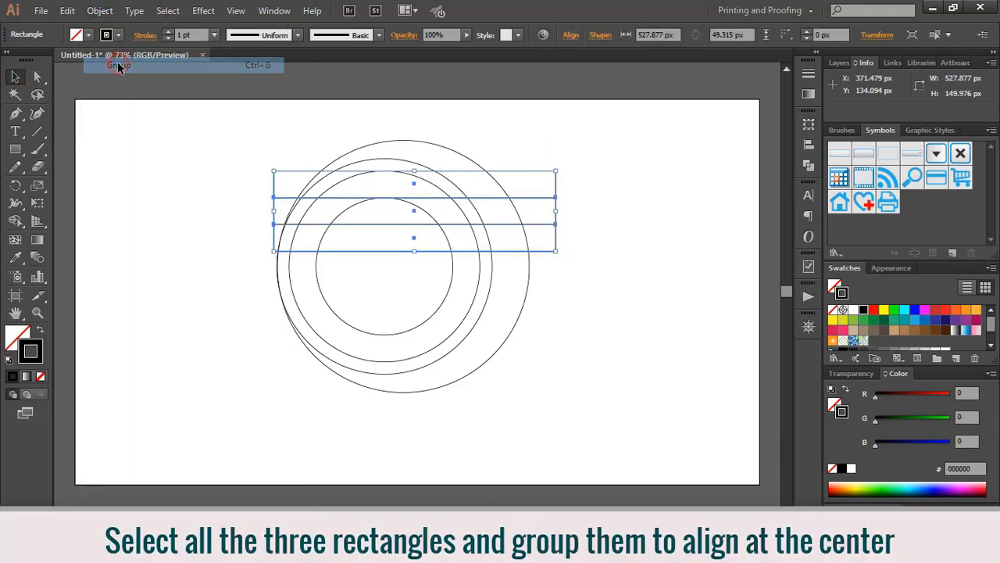
left_click(227, 152)
left_click_drag(265, 129, 511, 418)
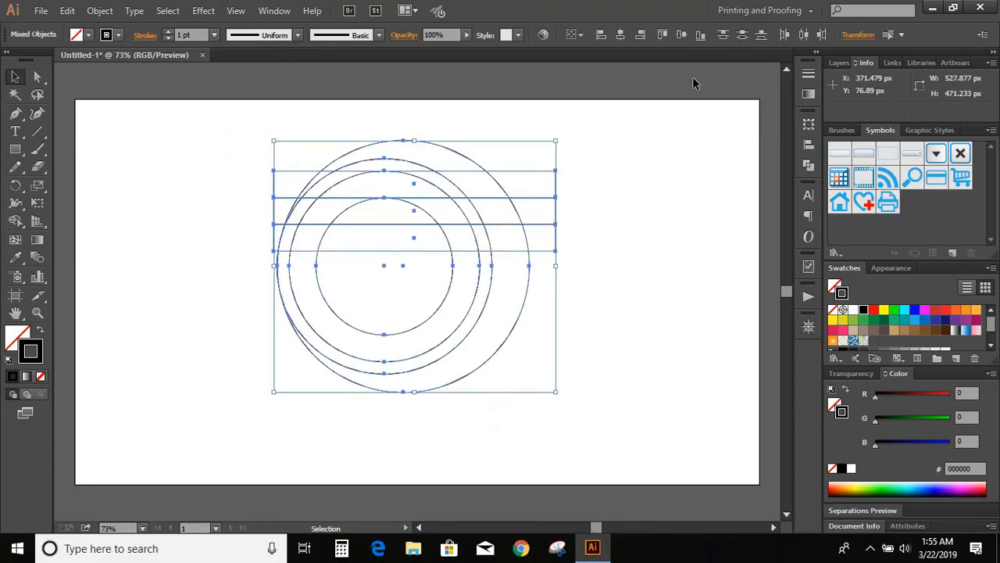
left_click(678, 36)
left_click(606, 239)
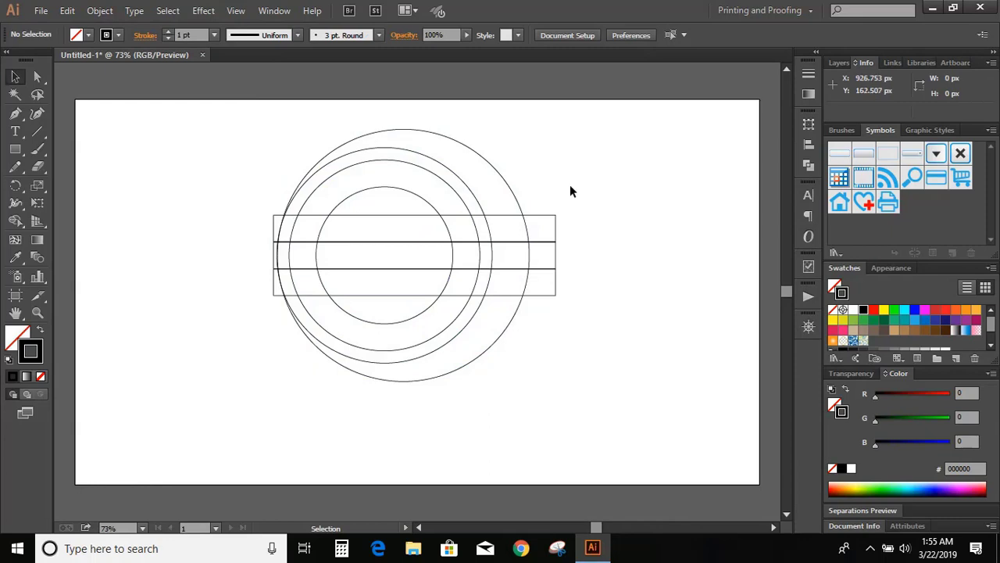
Ungroup the bars, delete the middle one, and select all circles and bars.
left_click(554, 245)
left_click(99, 10)
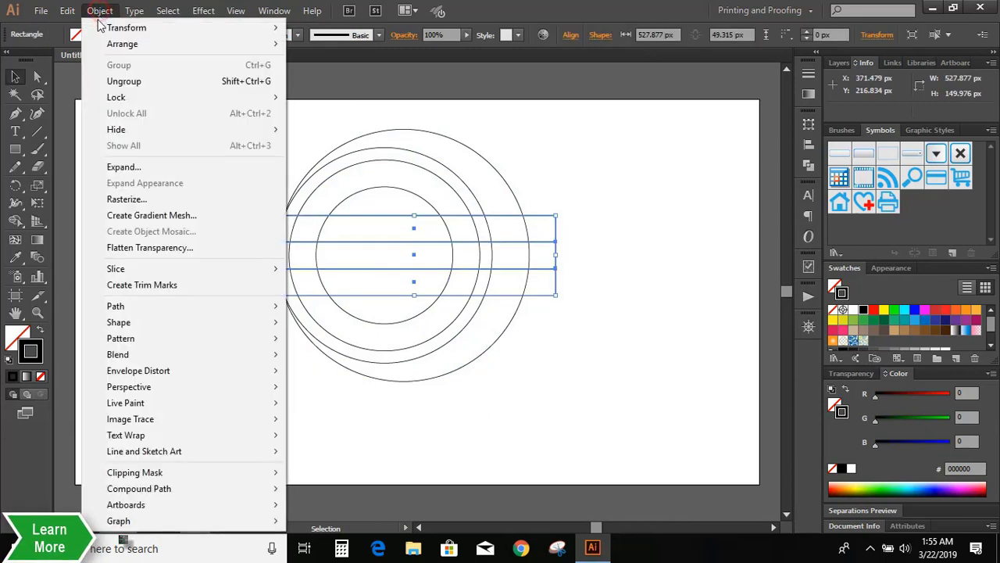
left_click(102, 81)
left_click(171, 161)
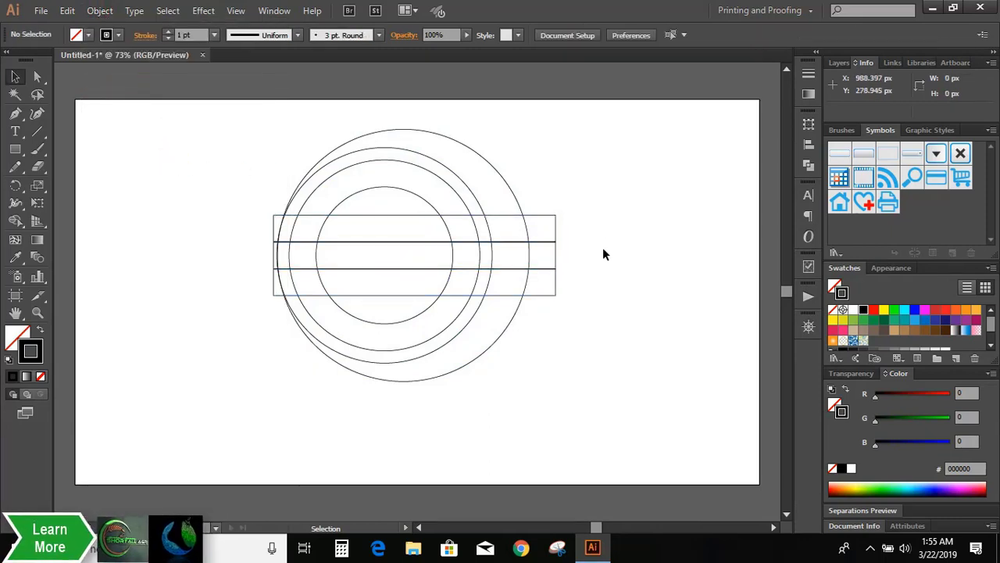
left_click(553, 260)
key("Delete")
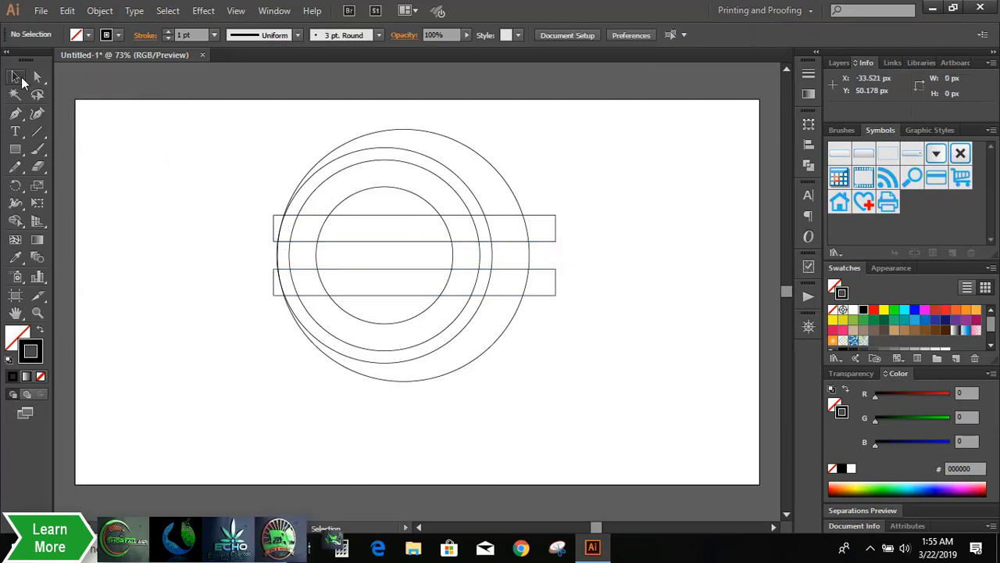
left_click_drag(232, 115, 609, 424)
Shape-build an orange outer crescent and merge the inner rings with the bar into a navy e.
left_click(15, 221)
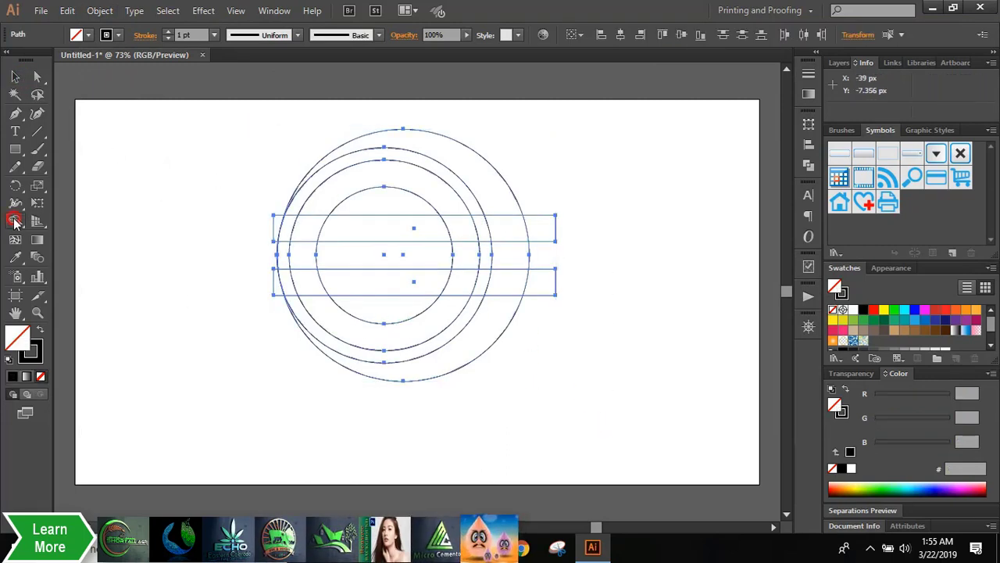
left_click(954, 311)
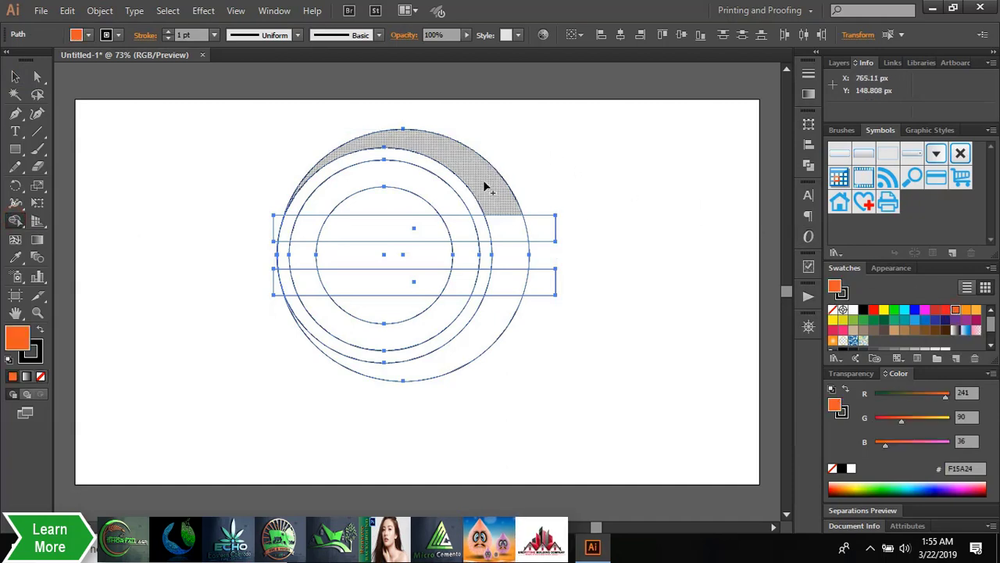
left_click_drag(486, 186, 483, 315)
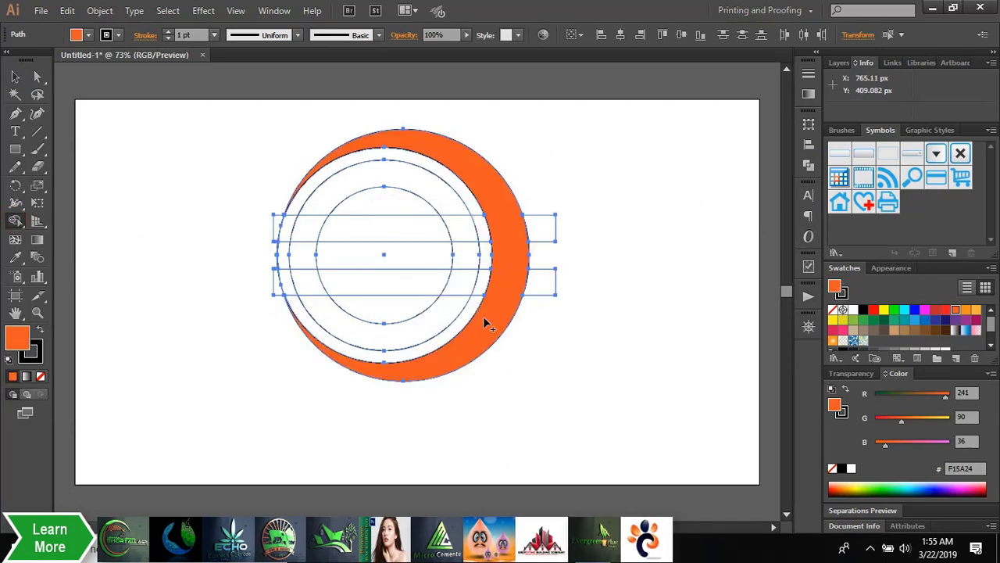
left_click(945, 319)
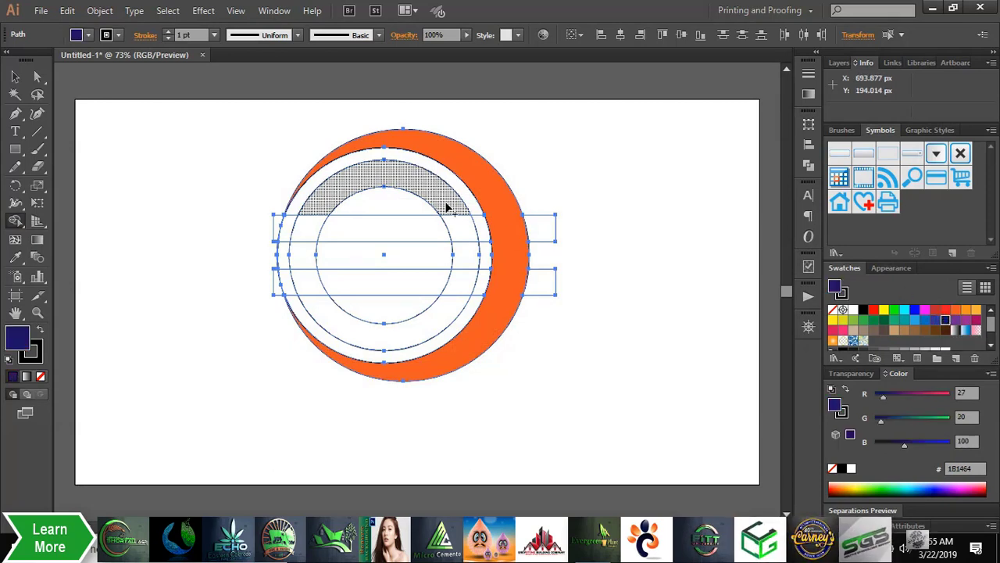
left_click_drag(447, 207, 310, 259)
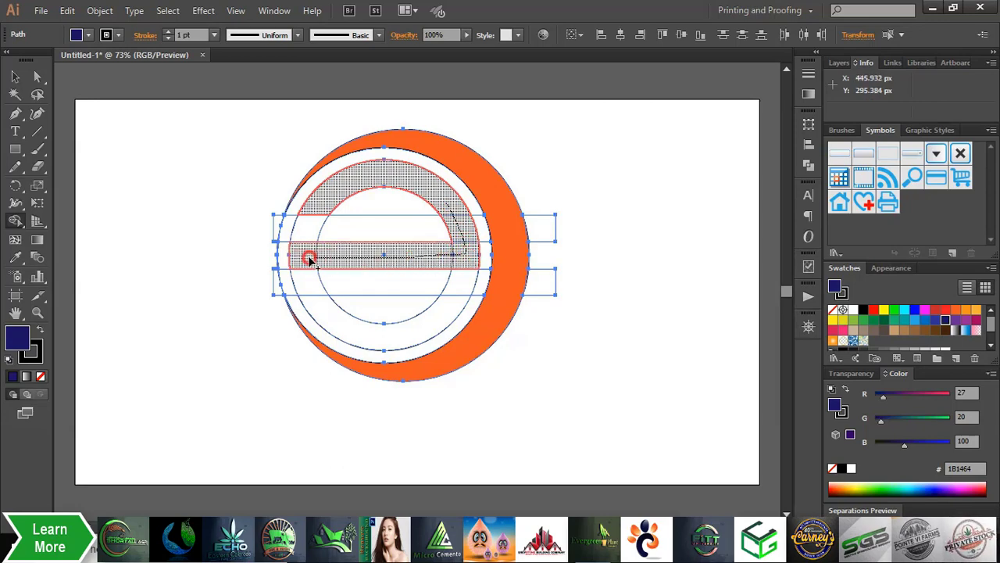
left_click_drag(307, 277, 320, 308)
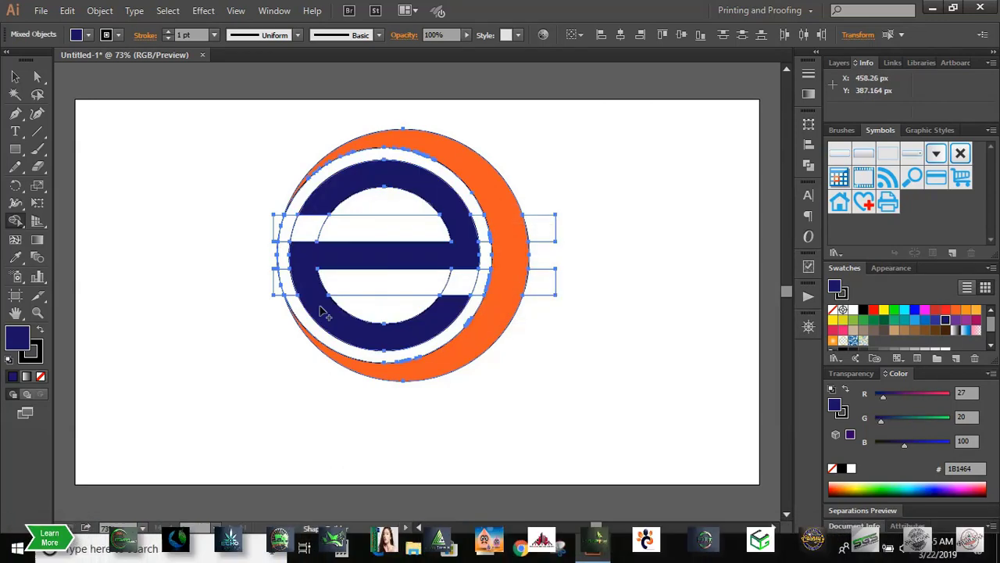
left_click(14, 78)
Move the crescent and e aside, delete the leftover outlines, and move the logo back to centre.
left_click(185, 212)
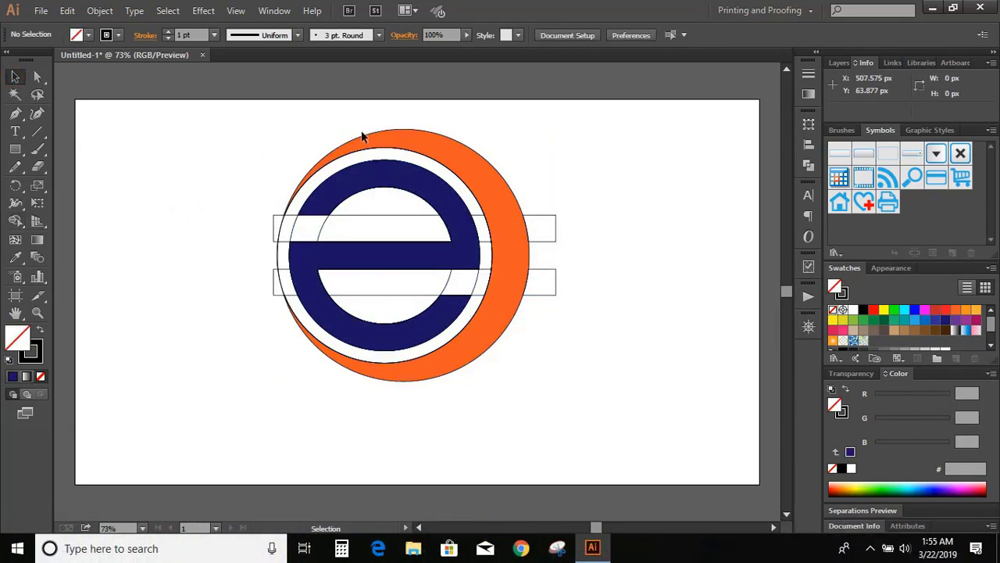
left_click(391, 174)
left_click(438, 152, "shift")
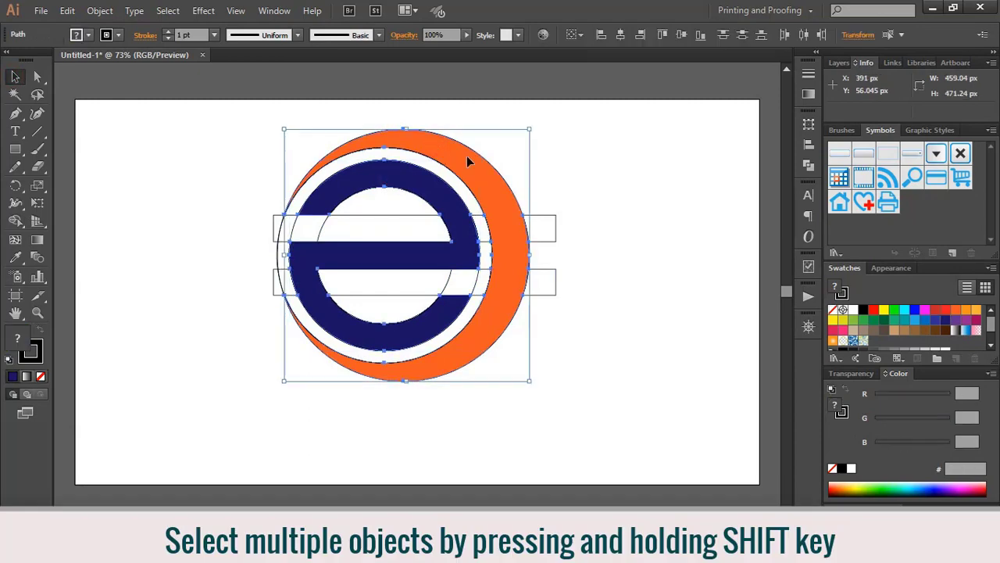
left_click_drag(468, 157, 195, 303)
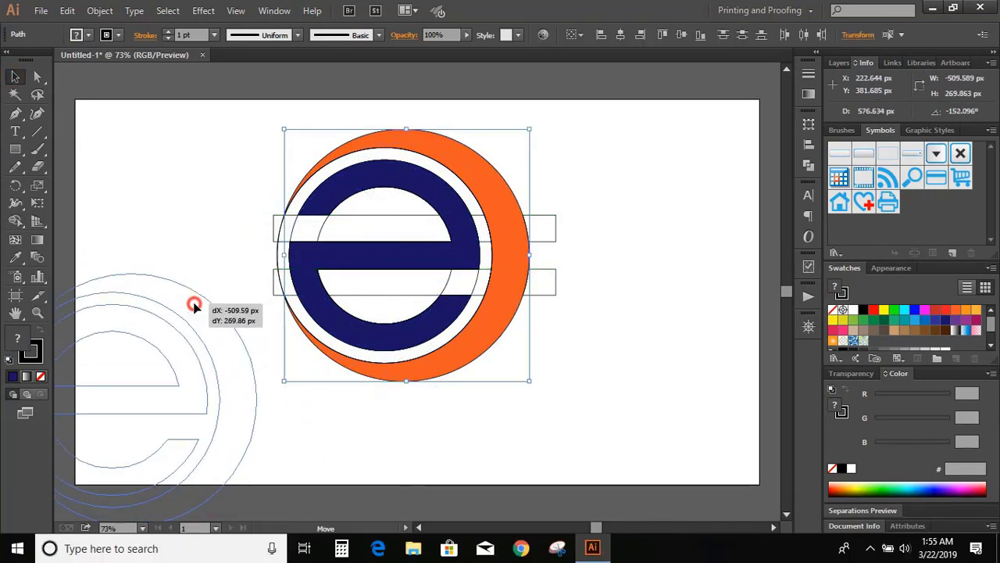
left_click_drag(268, 122, 647, 369)
key("Delete")
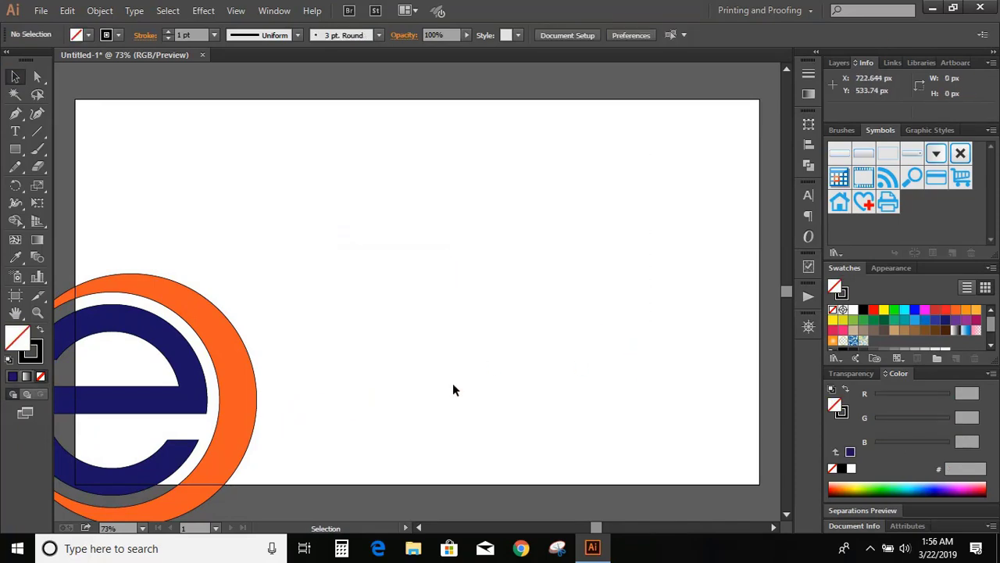
mouse_move(314, 427)
left_mouse_down()
mouse_move(167, 339)
mouse_move(472, 254)
left_mouse_up()
left_click(633, 227)
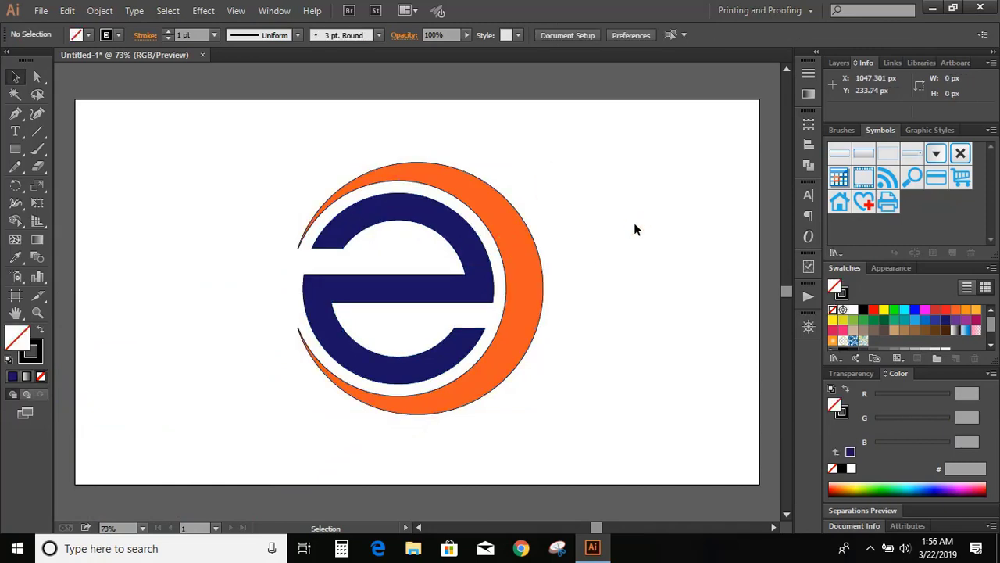
Remove the outline stroke from the logo shapes.
left_click_drag(453, 334, 539, 444)
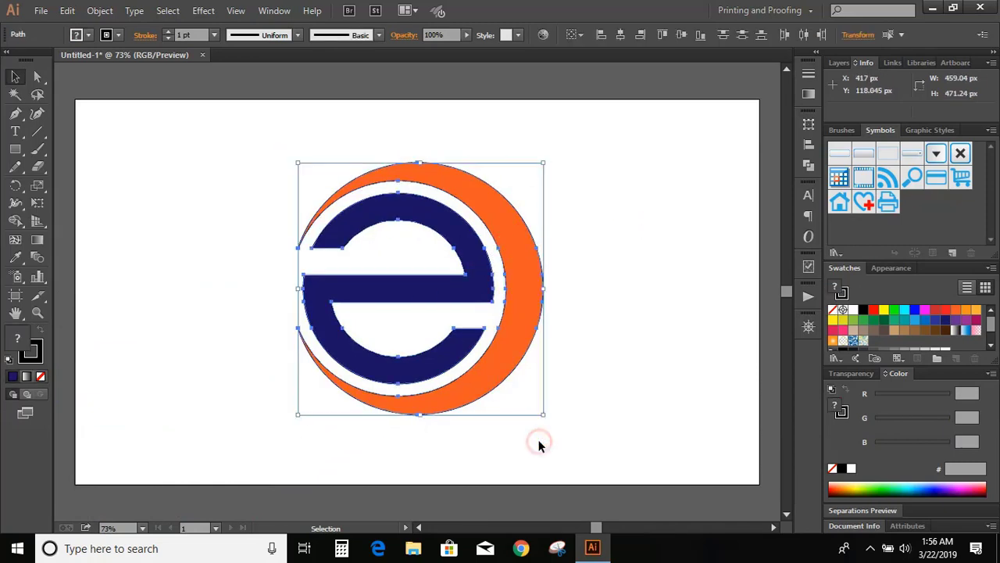
left_click(34, 358)
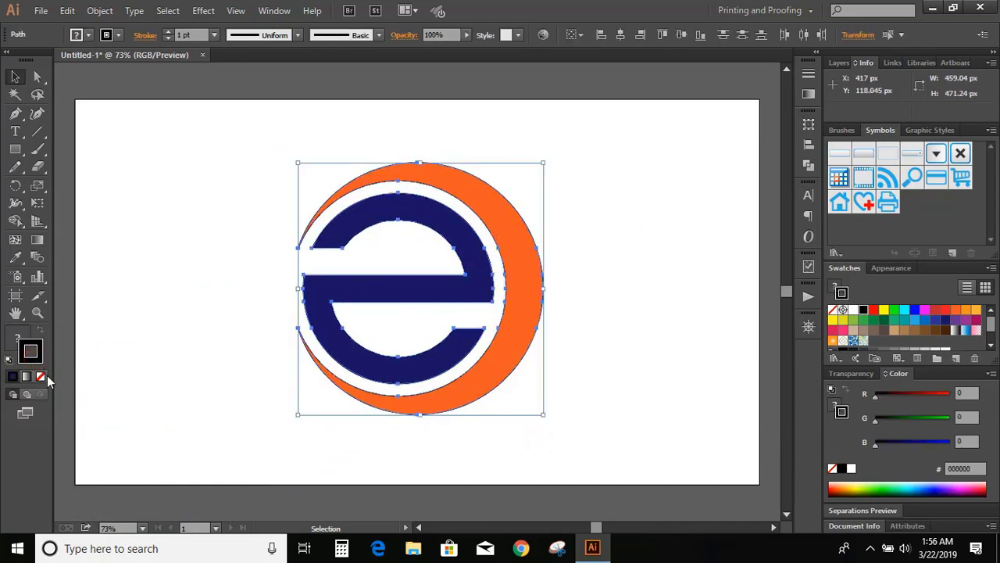
left_click(42, 377)
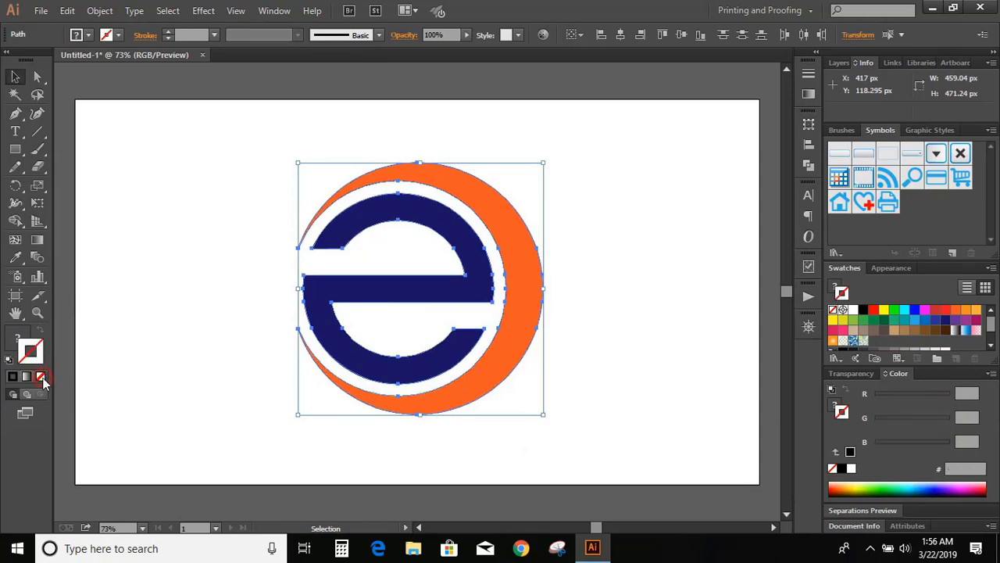
left_click(19, 336)
left_click(180, 335)
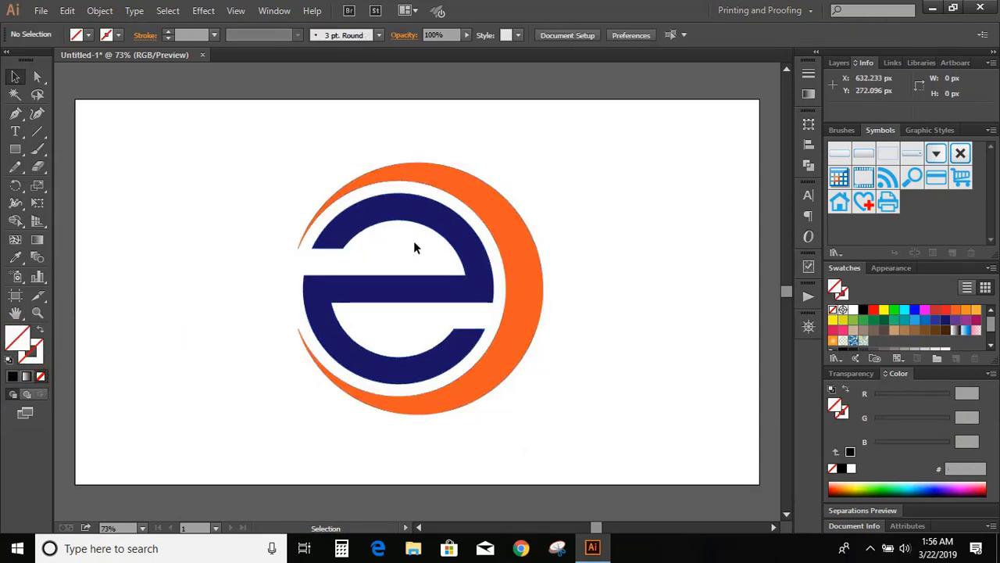
Offset the e and crescent by -3 px and fill the inset copies dark green.
left_click(417, 216)
left_click(459, 181, "shift")
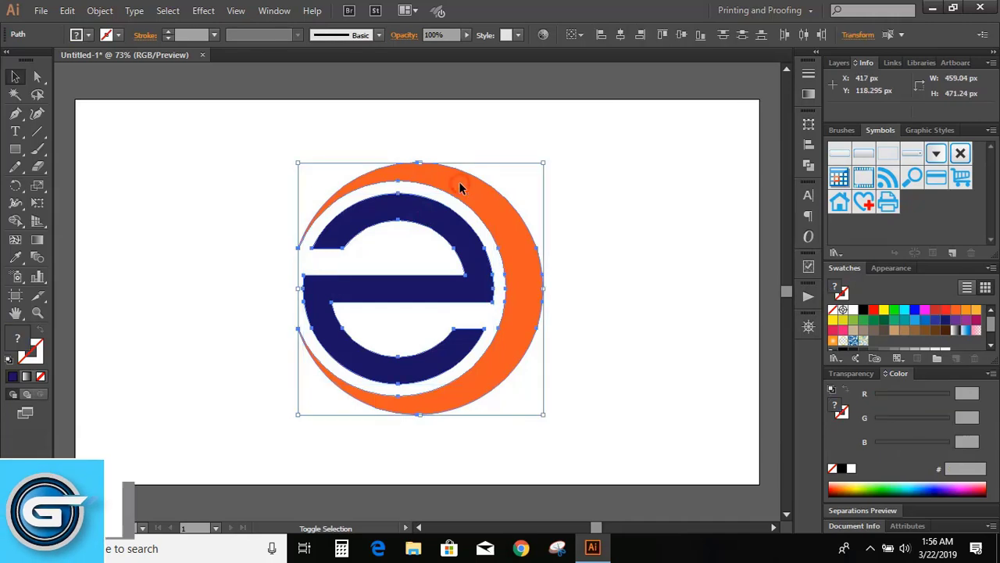
left_click(100, 10)
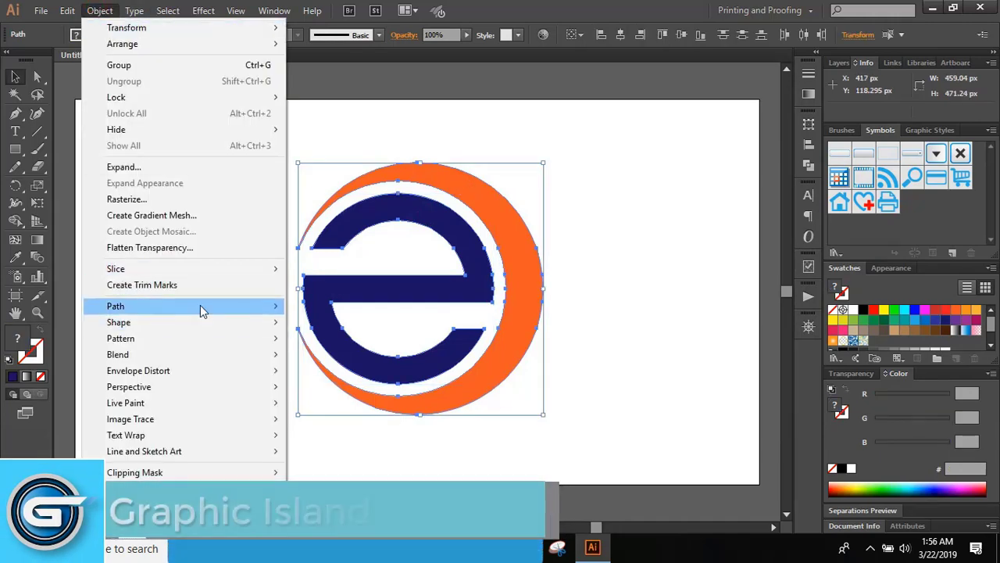
mouse_move(115, 305)
left_click(363, 358)
type("-3")
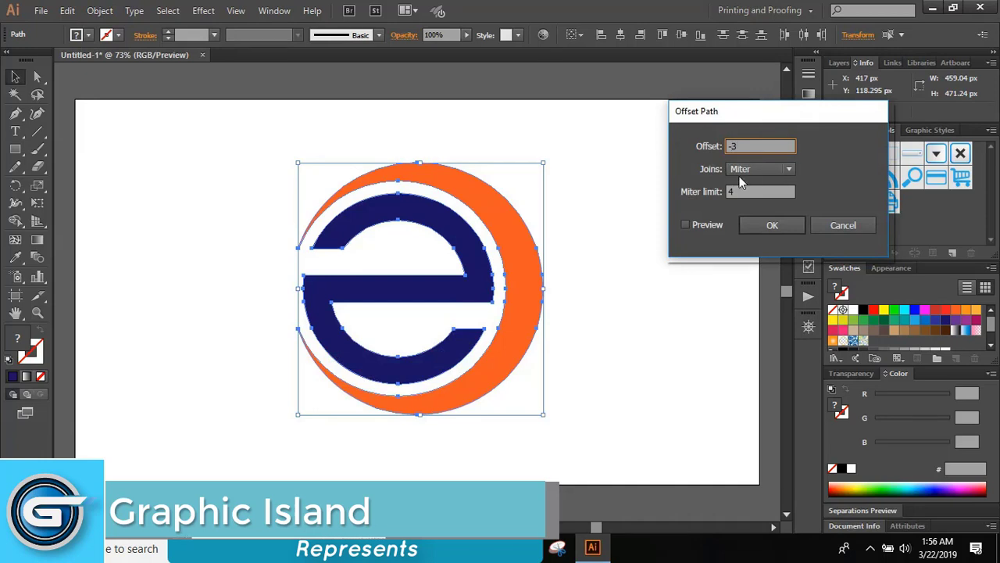
left_click(685, 225)
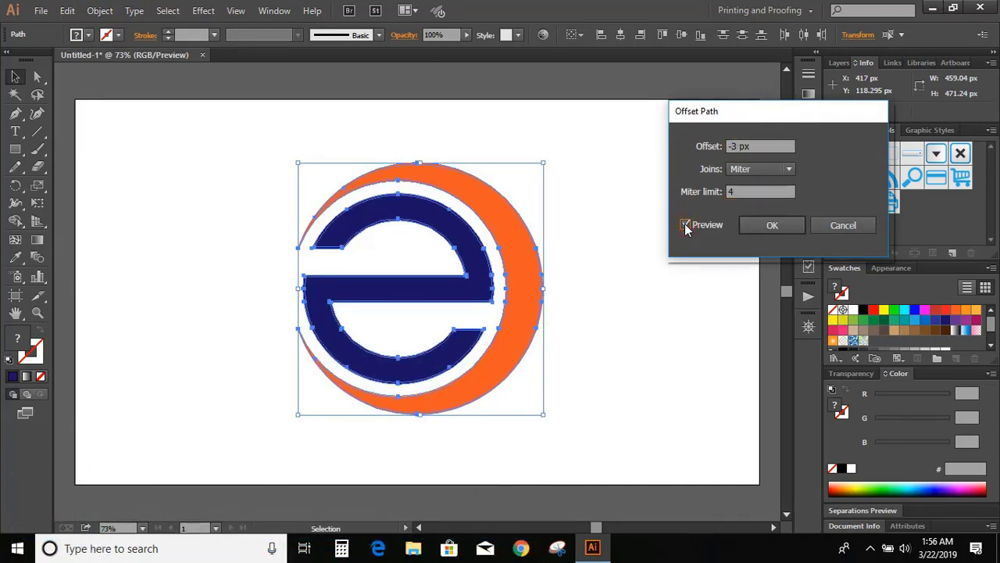
left_click(773, 227)
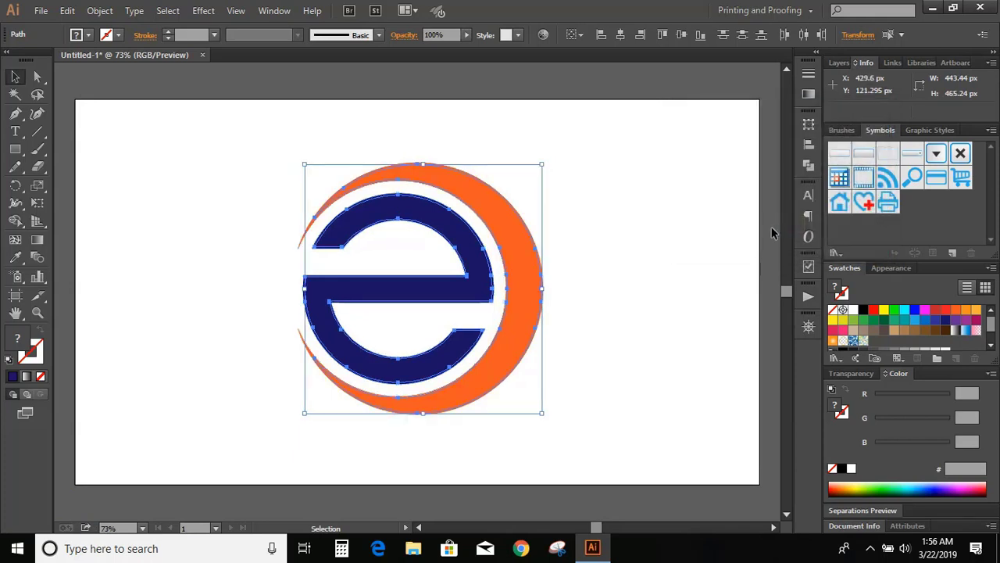
left_click(886, 321)
Give the green crescent a linear gradient with an orange stop at 0% opacity.
left_click(664, 213)
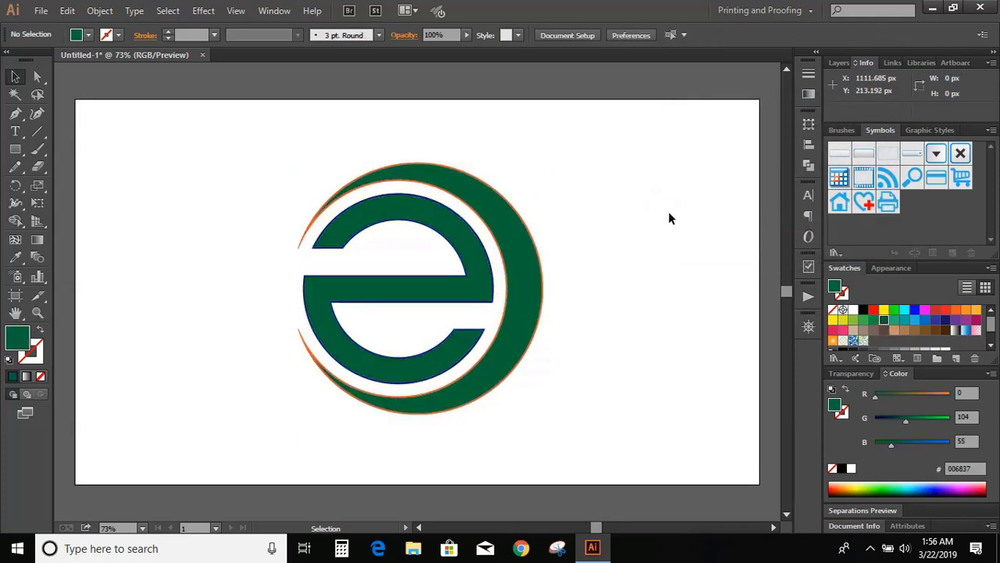
left_click(525, 257)
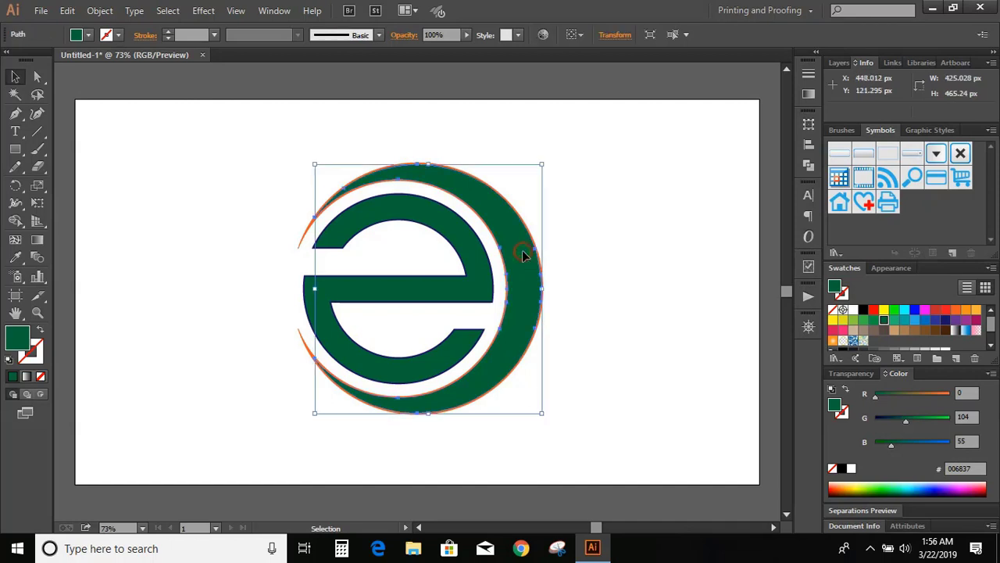
left_click(809, 94)
left_click(700, 164)
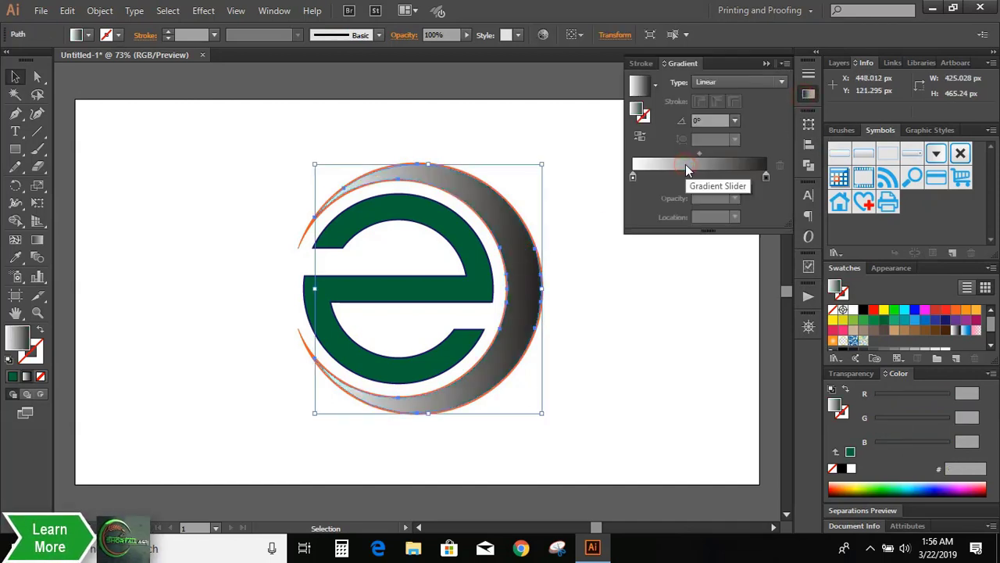
double_click(766, 178)
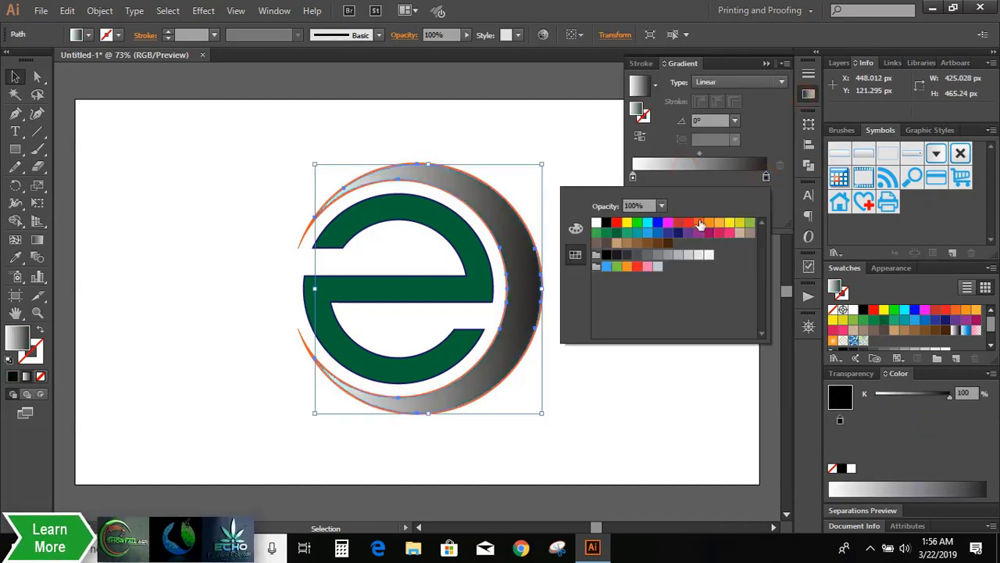
left_click(698, 223)
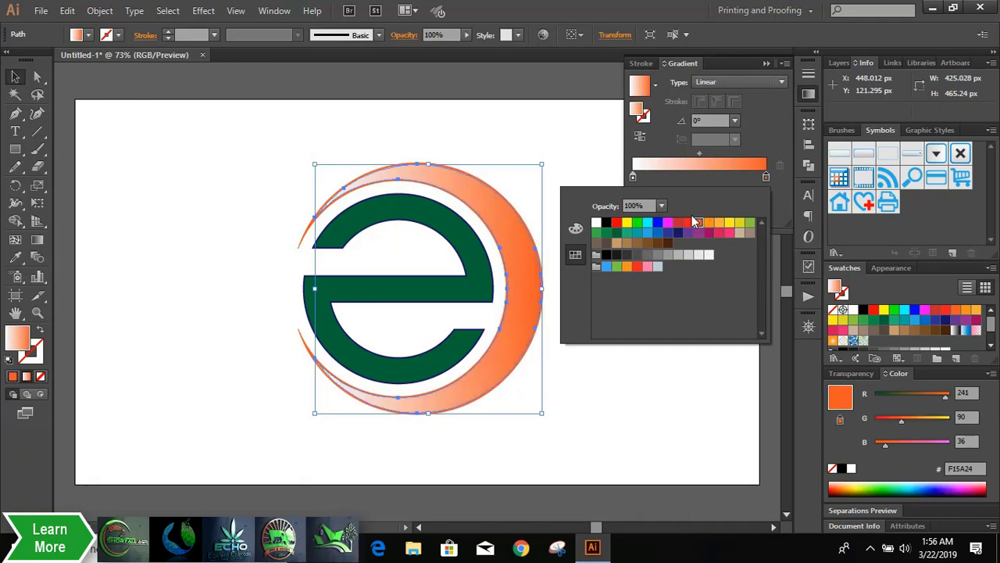
left_click(661, 205)
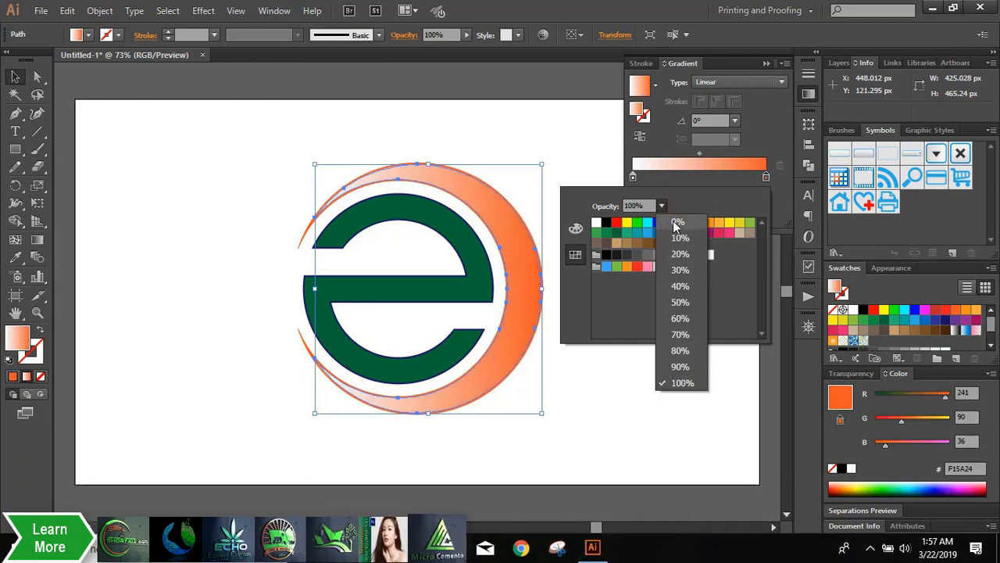
left_click(677, 223)
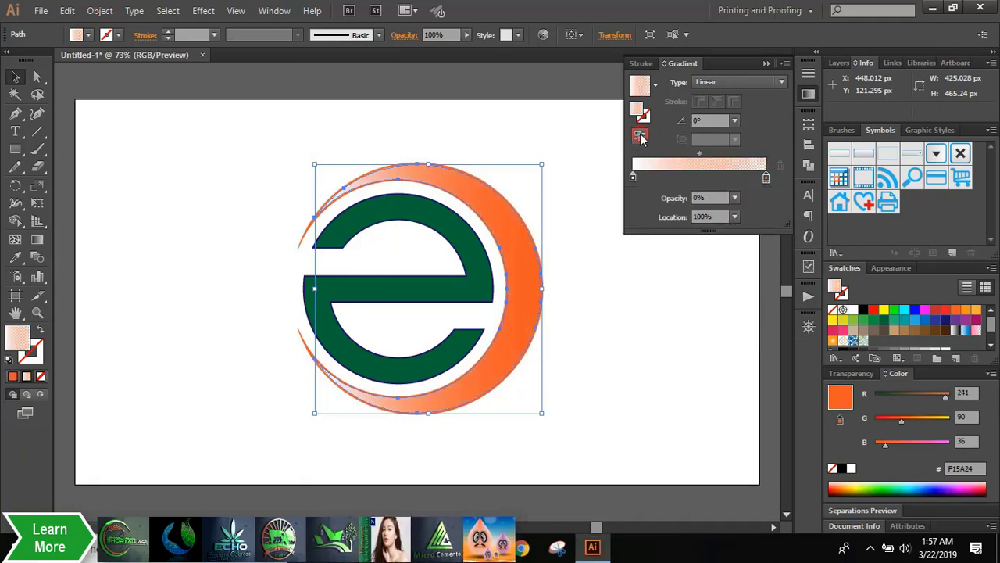
Reverse the crescent gradient and redraw it so it fades toward the right edge.
left_click(640, 135)
left_click(37, 239)
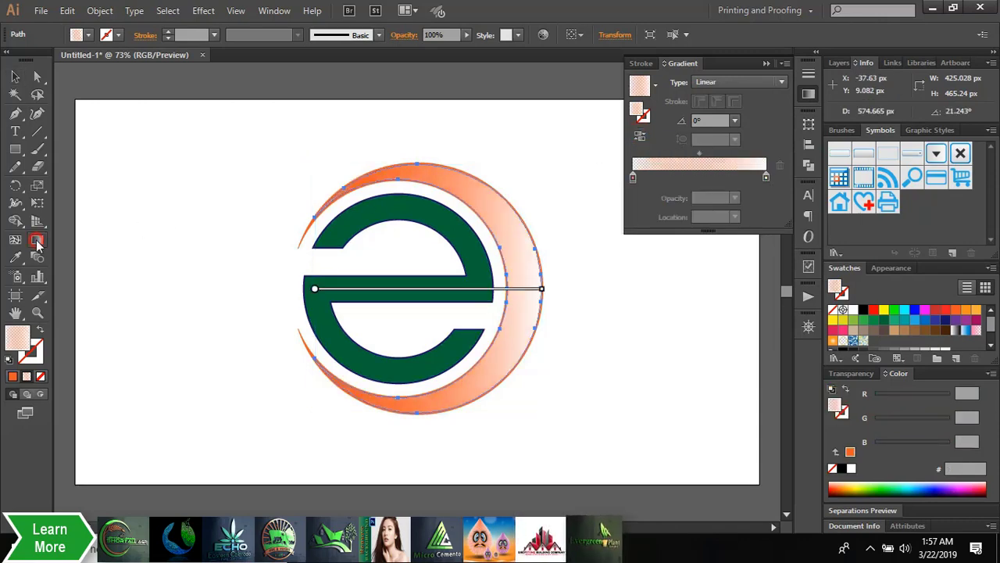
mouse_move(436, 273)
left_mouse_down()
mouse_move(534, 275)
mouse_move(547, 286)
left_mouse_up()
mouse_move(480, 279)
left_mouse_down()
mouse_move(553, 289)
mouse_move(543, 289)
left_mouse_up()
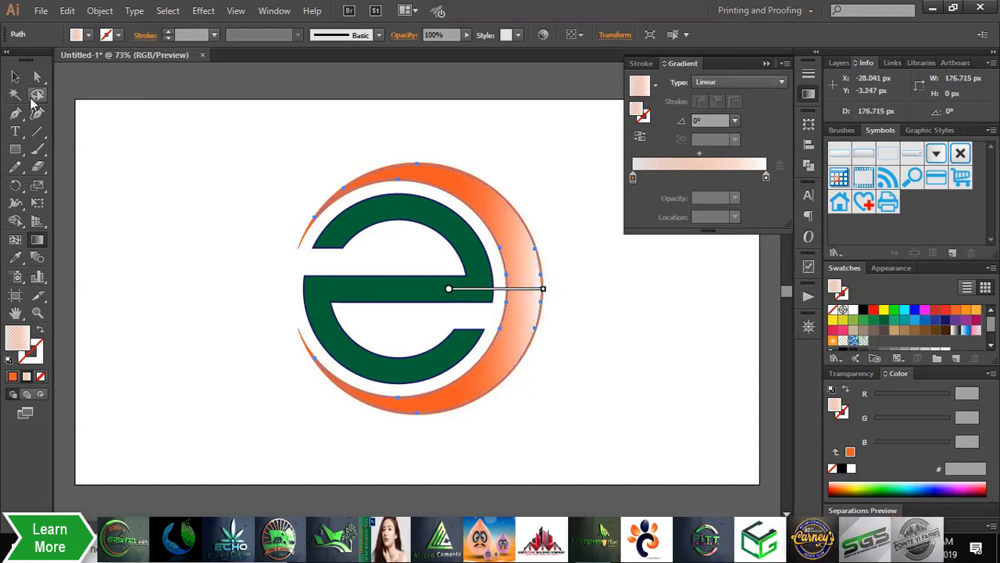
left_click(14, 78)
left_click(192, 234)
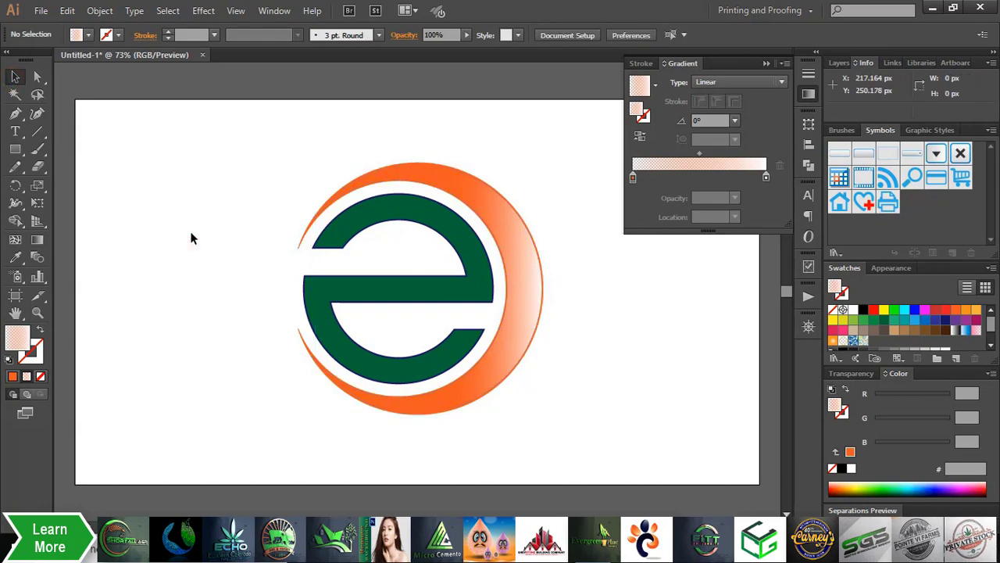
Set the e's left gradient stop to dark navy.
left_click(326, 292)
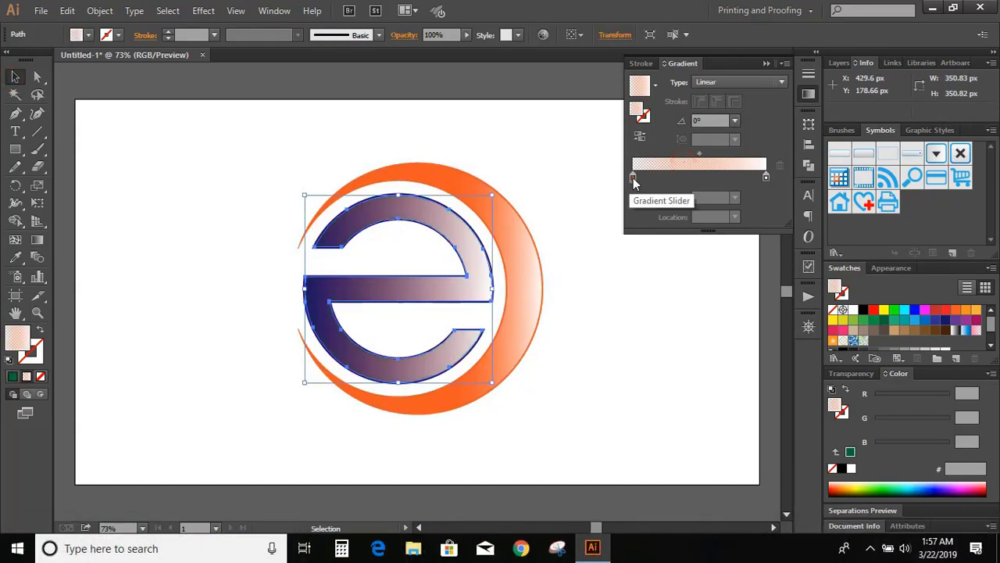
double_click(633, 177)
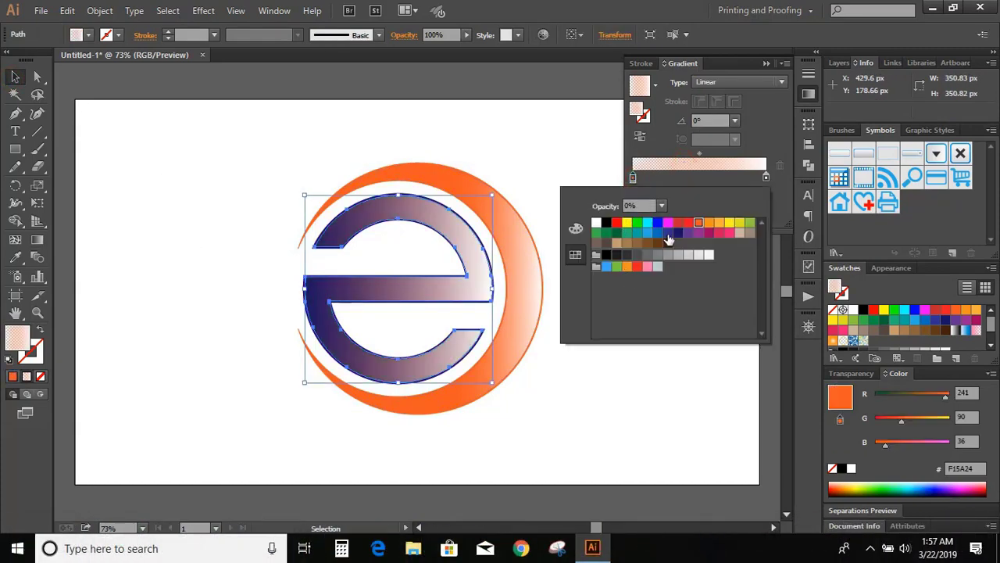
left_click(676, 234)
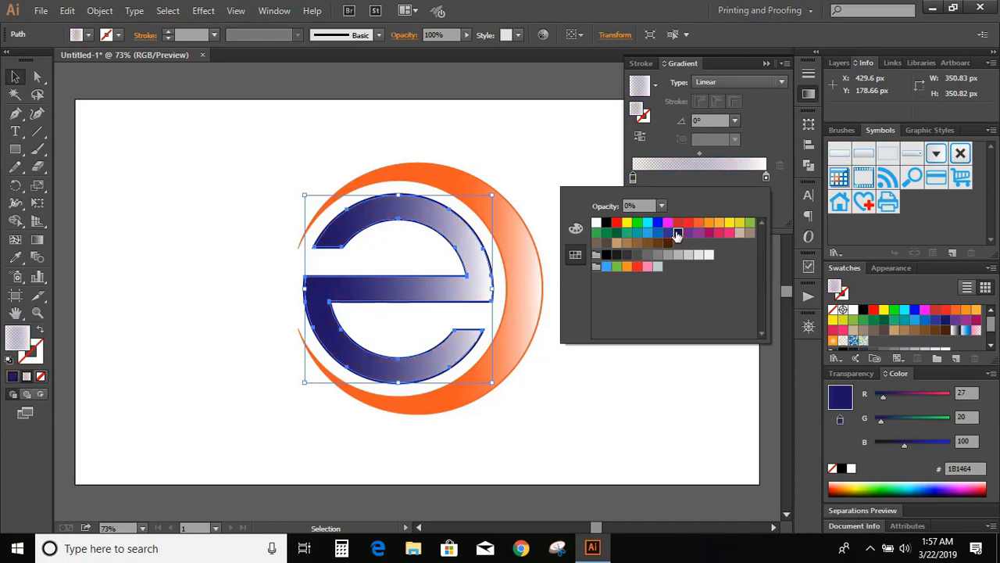
left_click(516, 136)
left_click(516, 135)
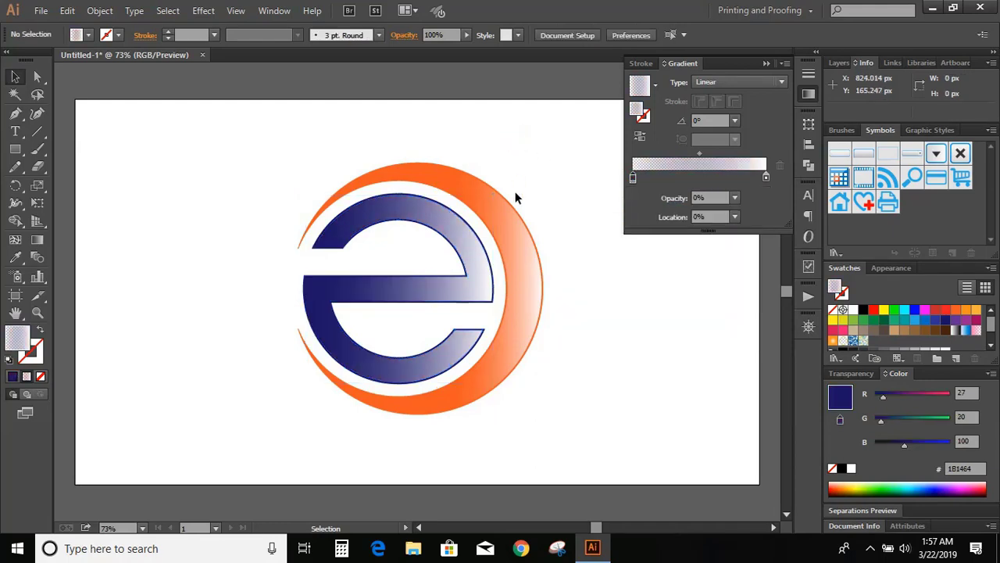
Run the e's gradient vertically downward across its lower part.
left_click(493, 273)
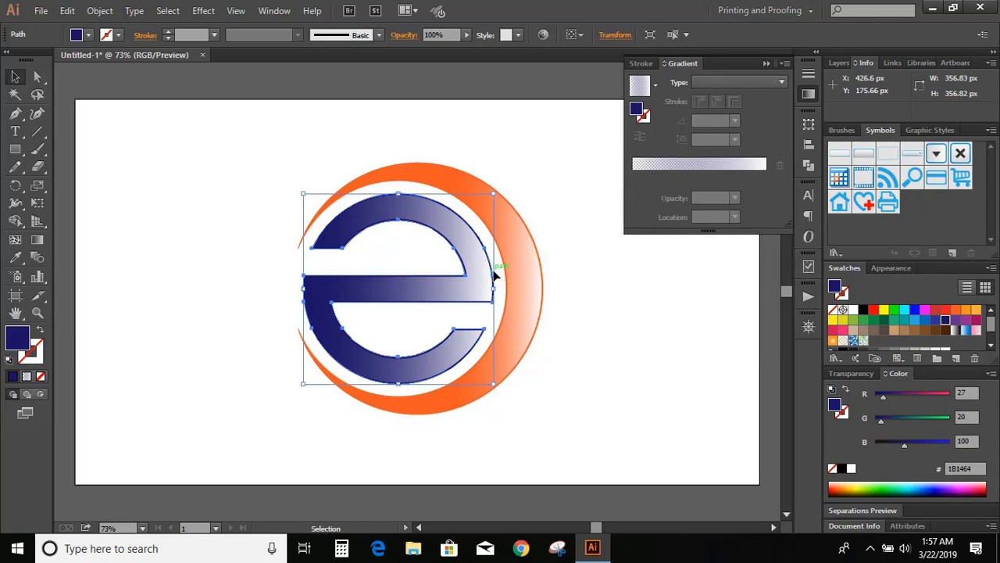
left_click(498, 269)
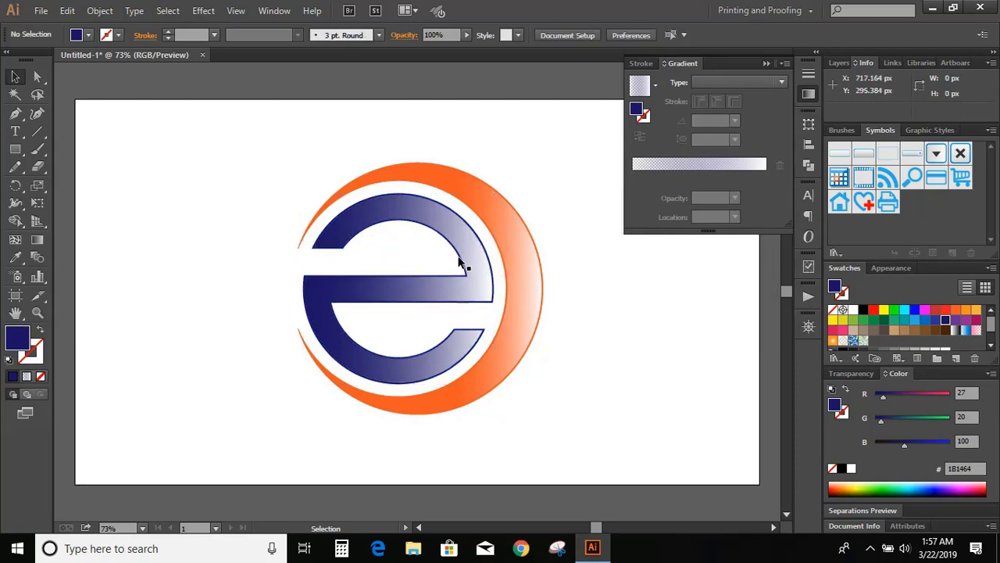
left_click(460, 263)
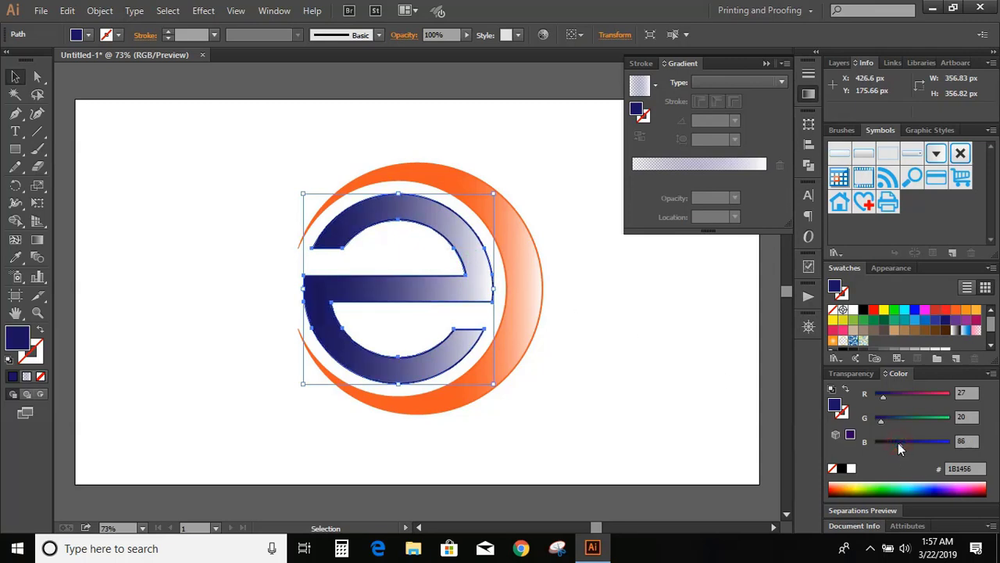
left_click(647, 297)
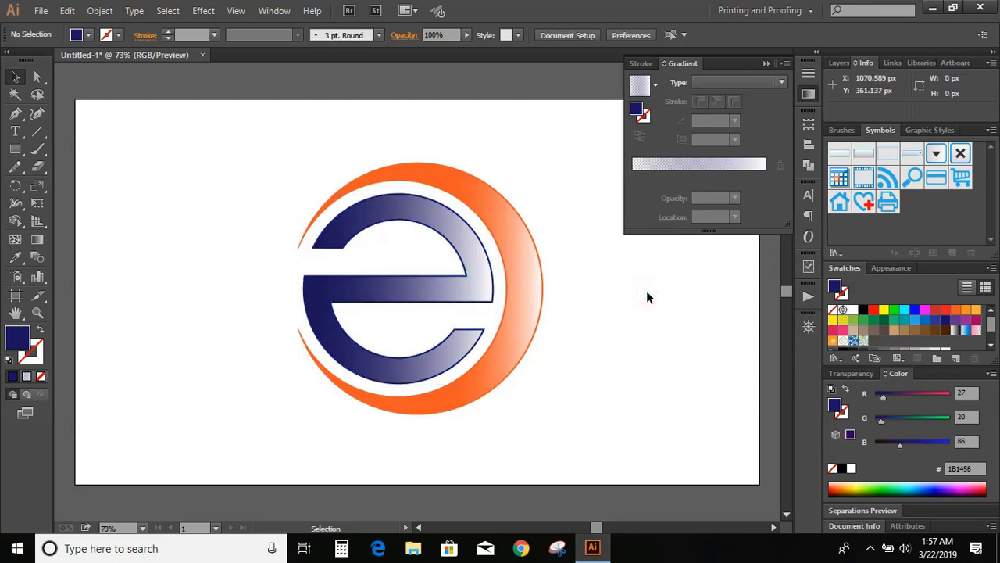
left_click(469, 266)
left_click(37, 239)
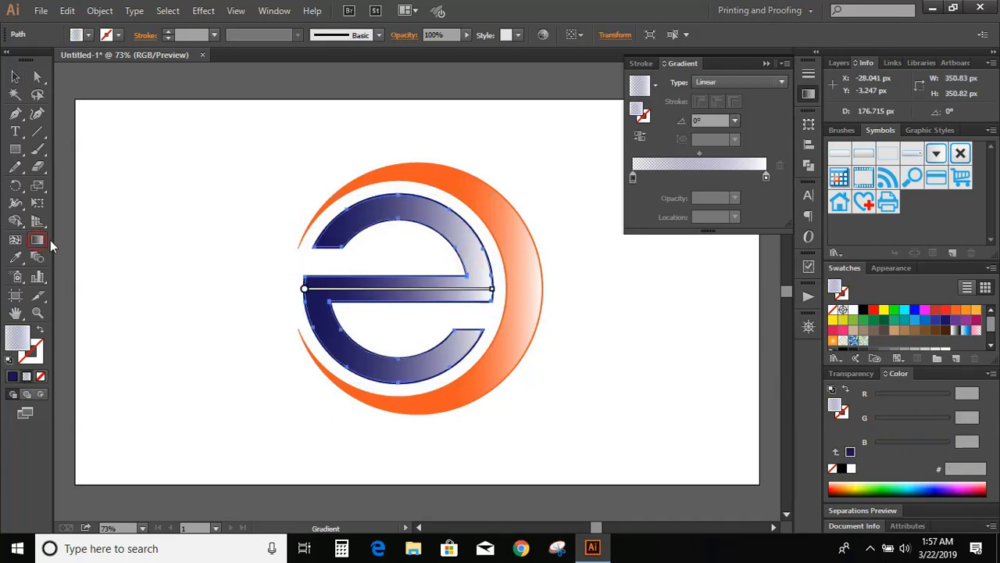
left_click_drag(373, 304, 374, 379)
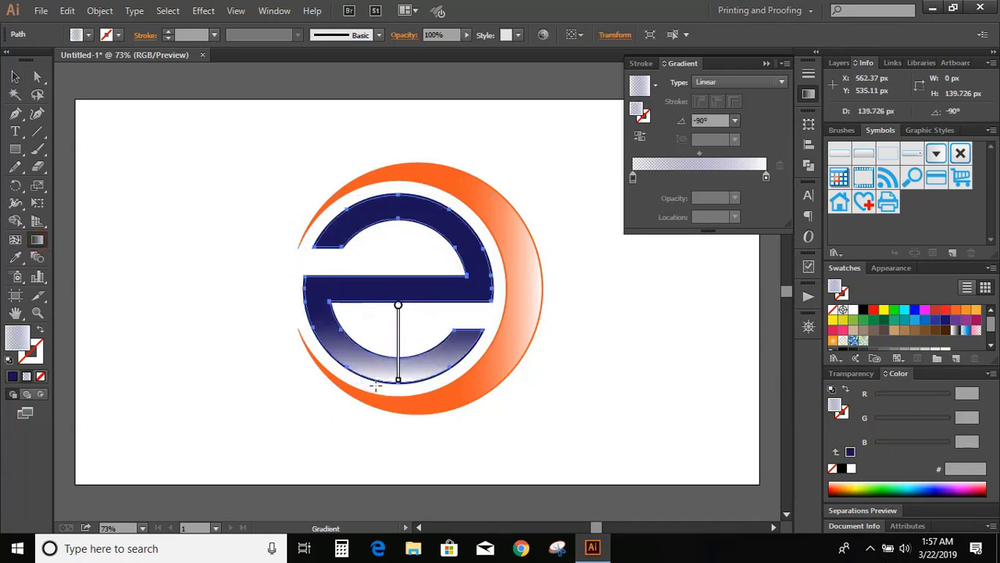
left_click_drag(385, 320, 385, 385)
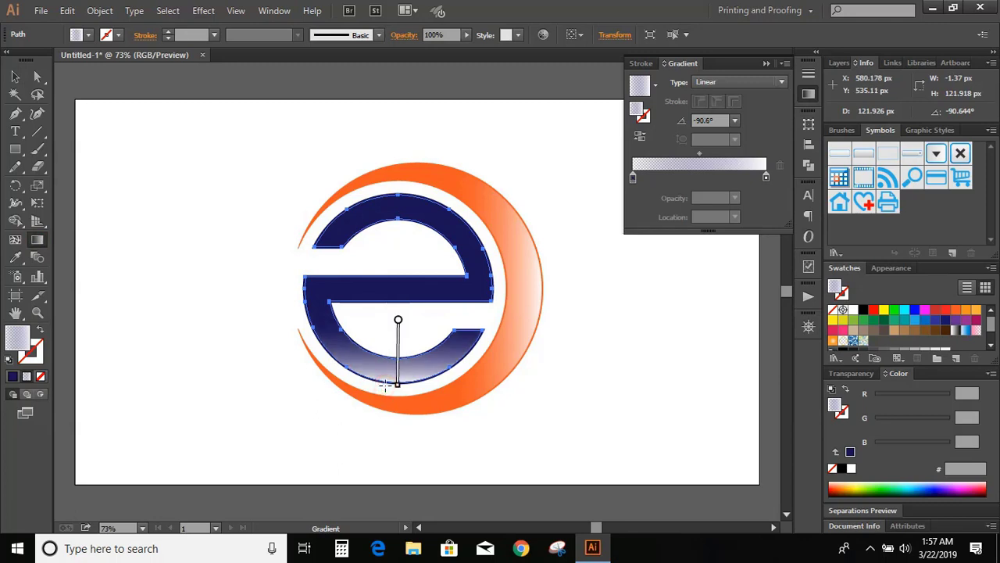
left_click(17, 78)
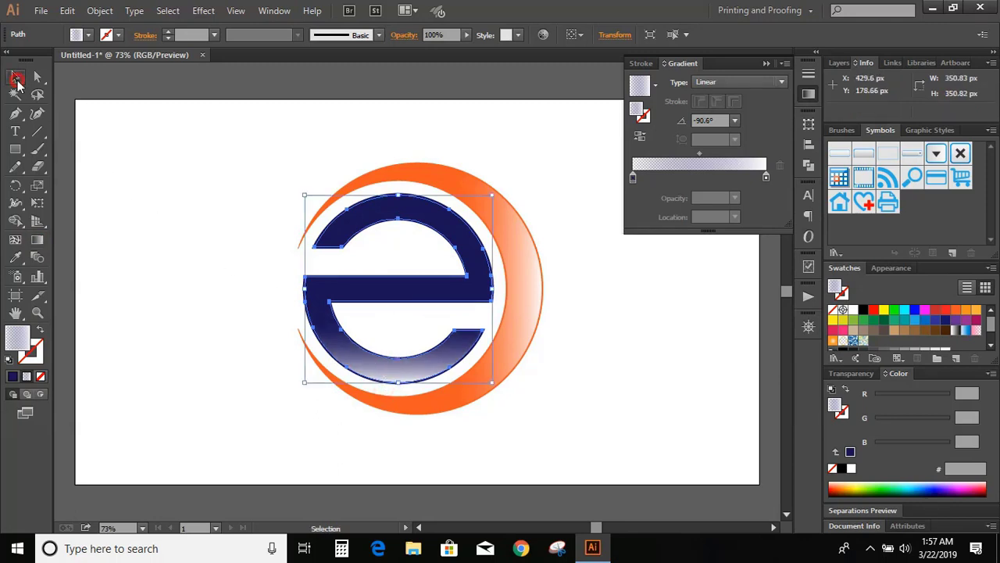
left_click(148, 218)
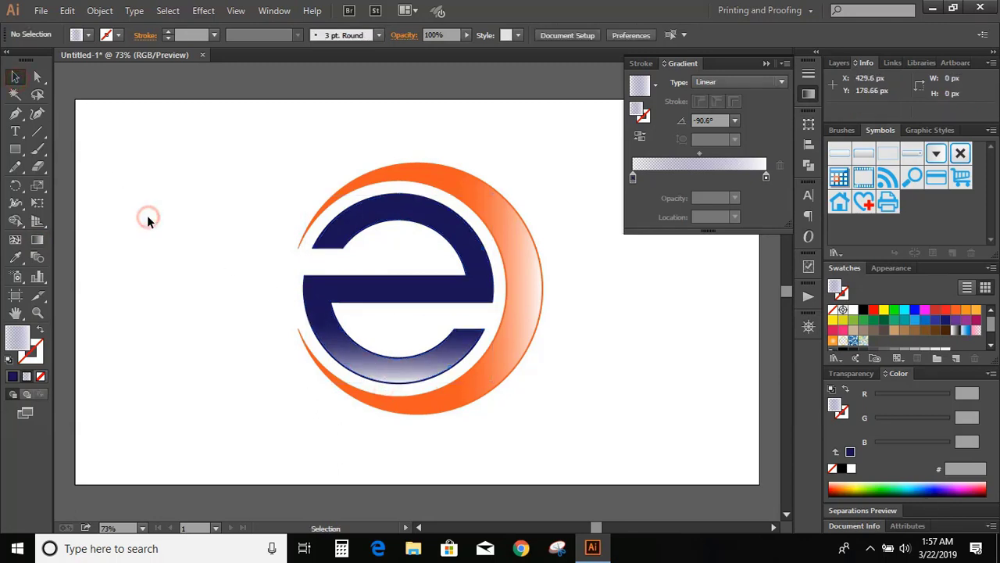
Angle the e's gradient toward its lower-left rim, about -111.5°, then select the whole logo.
left_click(366, 358)
key("g")
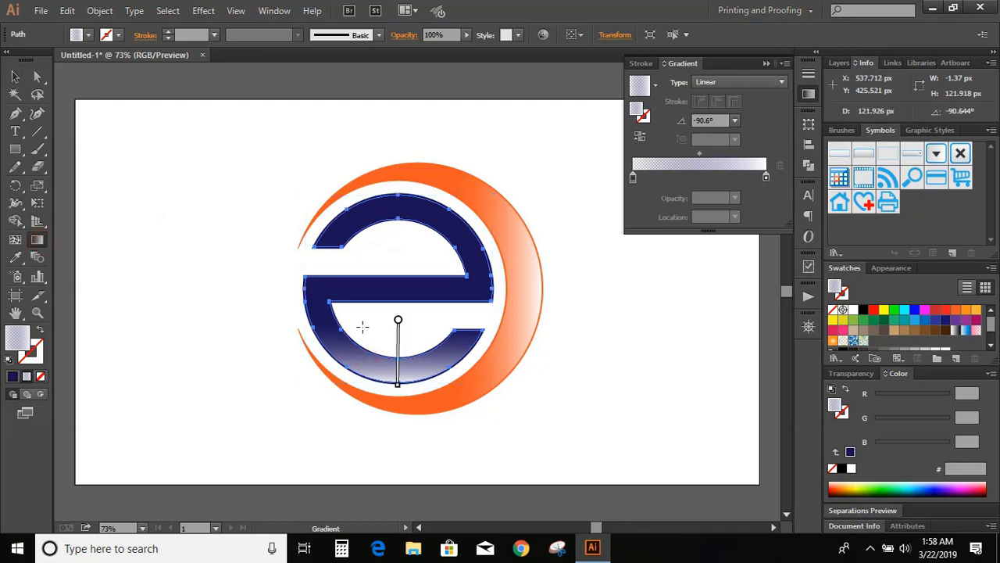
left_click_drag(383, 318, 356, 374)
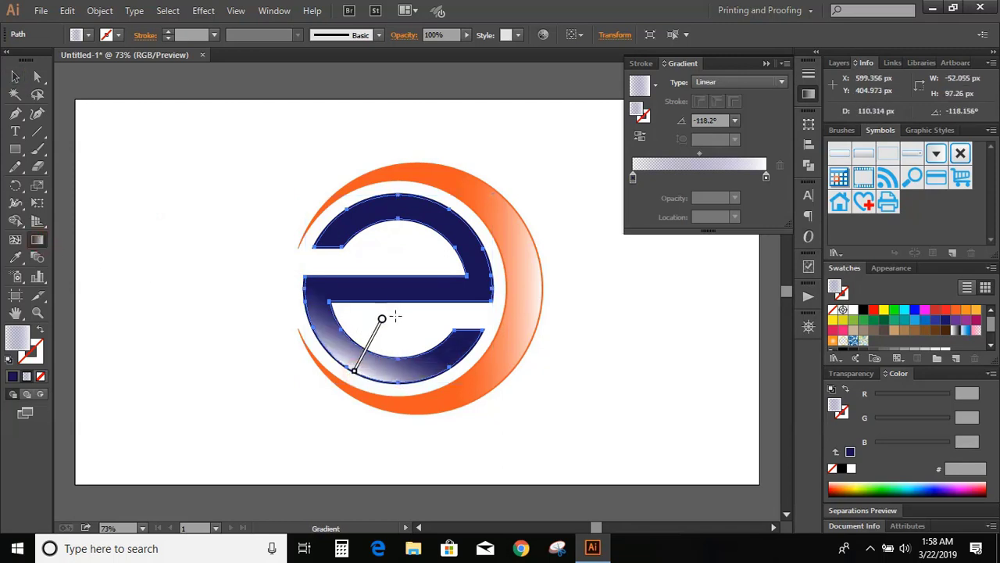
left_click_drag(394, 316, 370, 384)
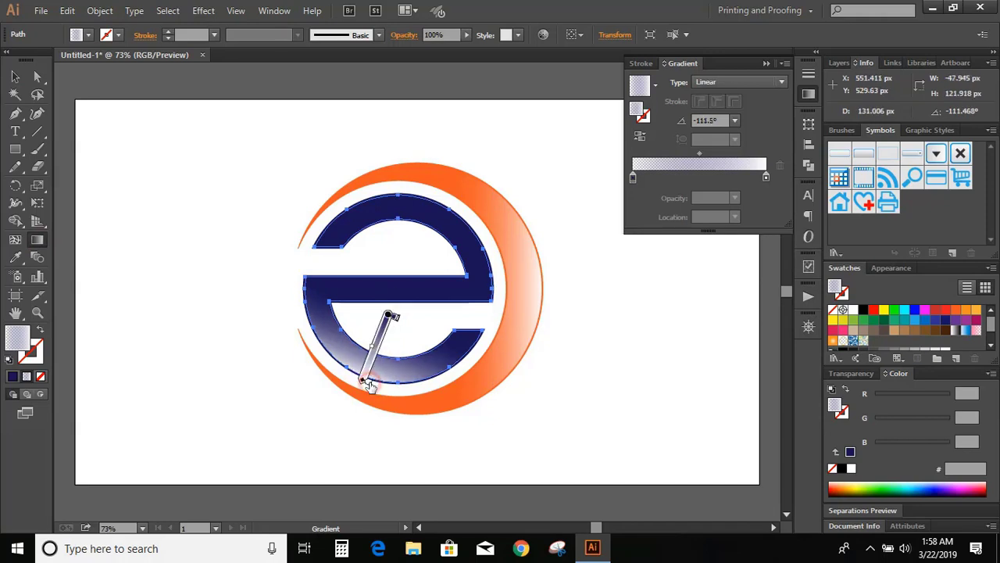
key("v")
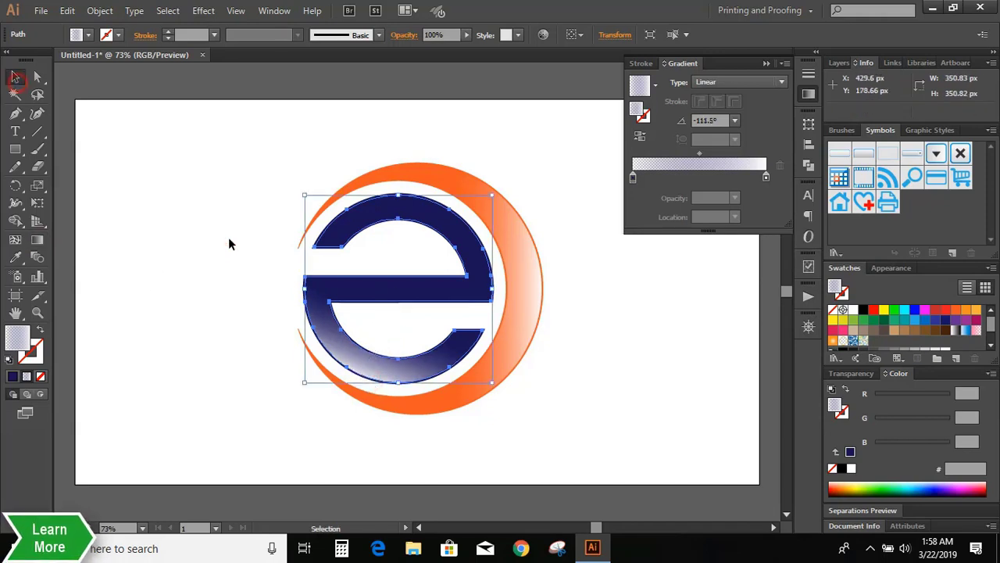
left_click(228, 244)
left_click_drag(274, 139, 621, 430)
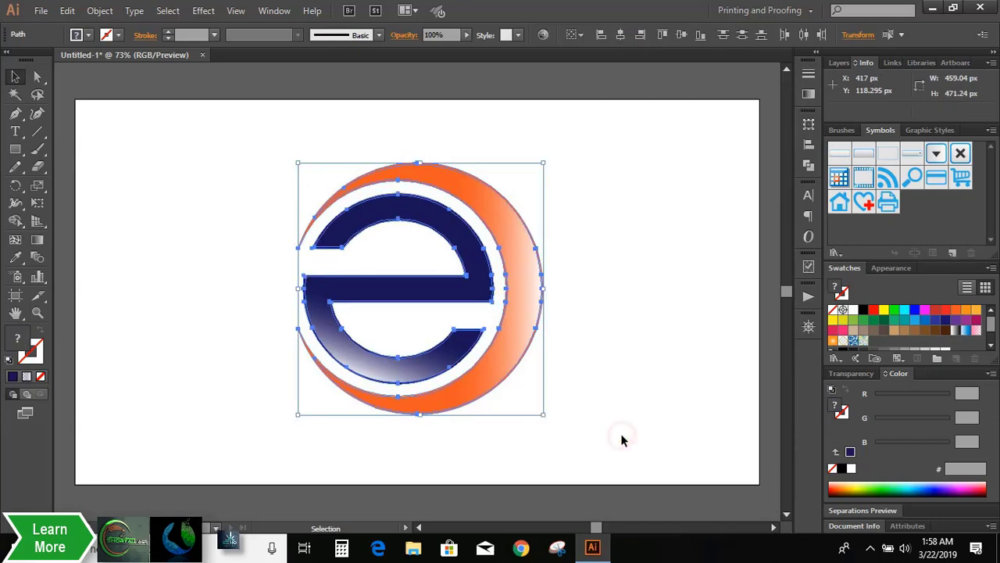
Group the 'e' and orange ring, then free-distort its top-left corner inward and top-right corner up.
left_click(99, 11)
left_click(121, 64)
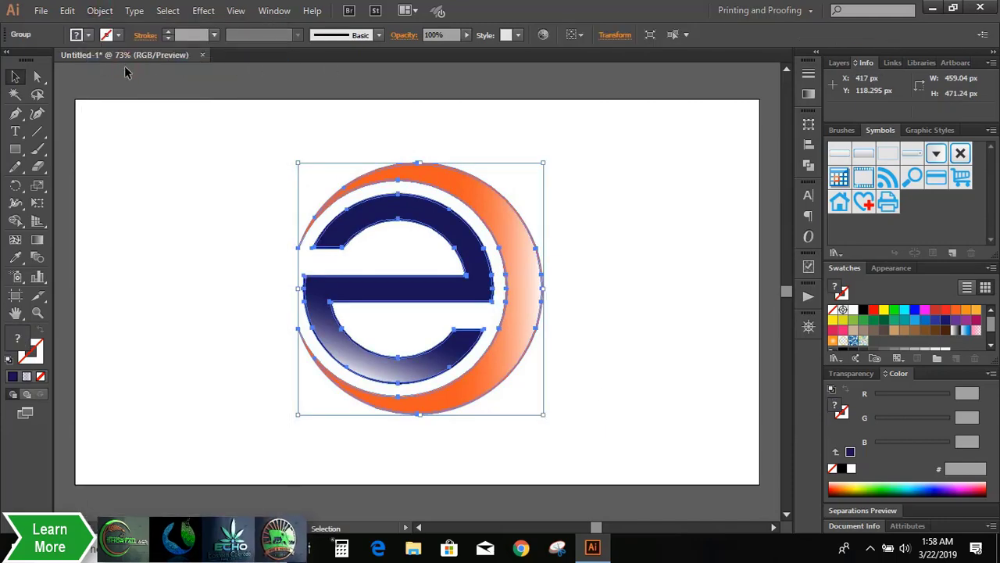
left_click(38, 204)
left_click(110, 251)
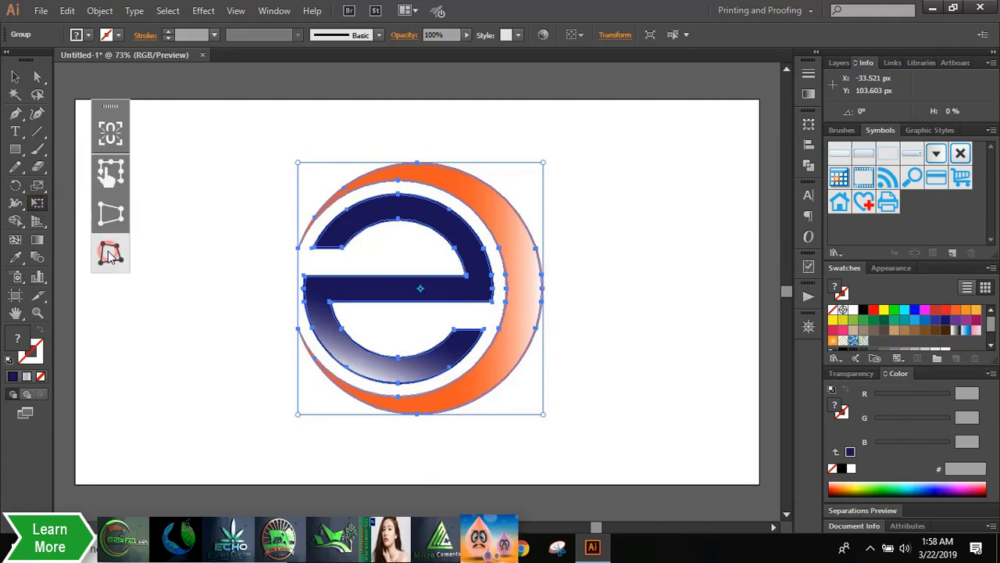
left_click(297, 163)
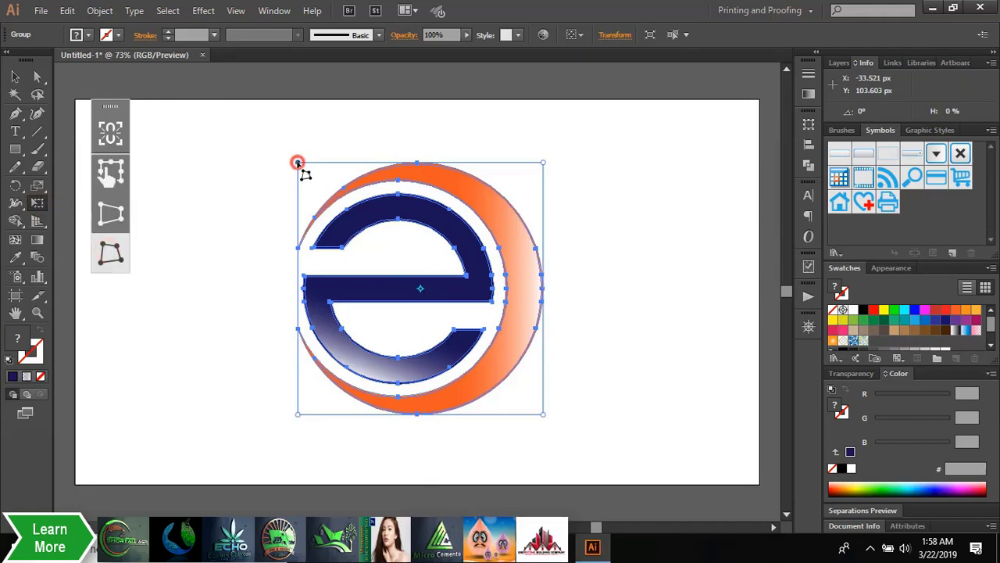
mouse_move(297, 162)
left_mouse_down()
mouse_move(330, 173)
mouse_move(311, 172)
left_mouse_up()
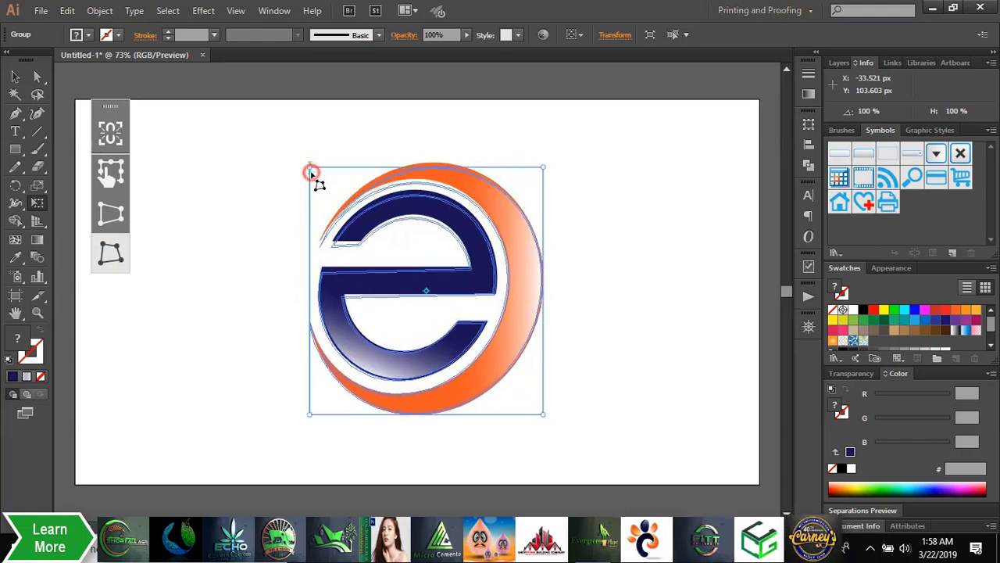
left_click_drag(311, 168, 312, 168)
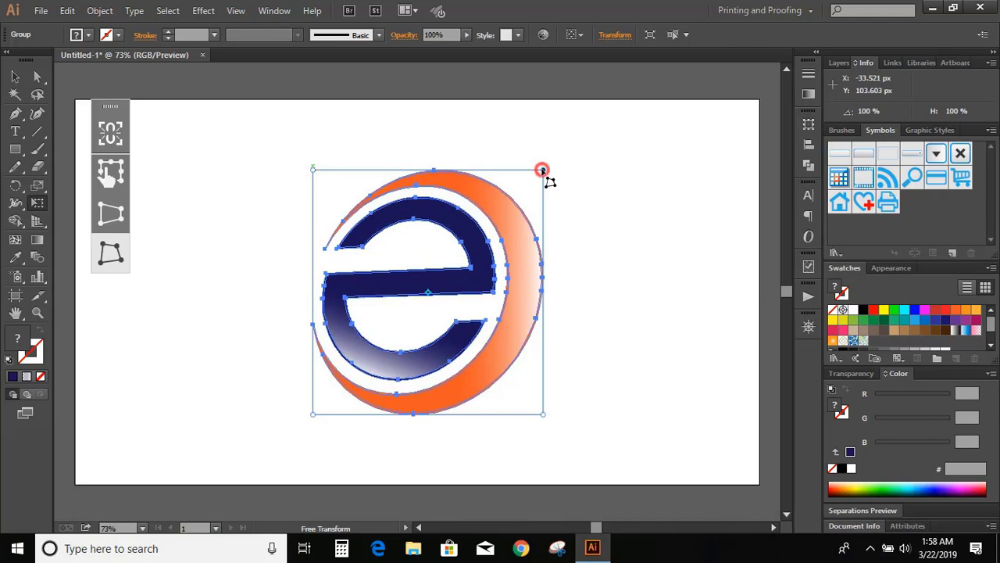
left_click_drag(543, 170, 544, 165)
Rotate the logo group clockwise so it tilts, easing the tilt slightly back.
key("v")
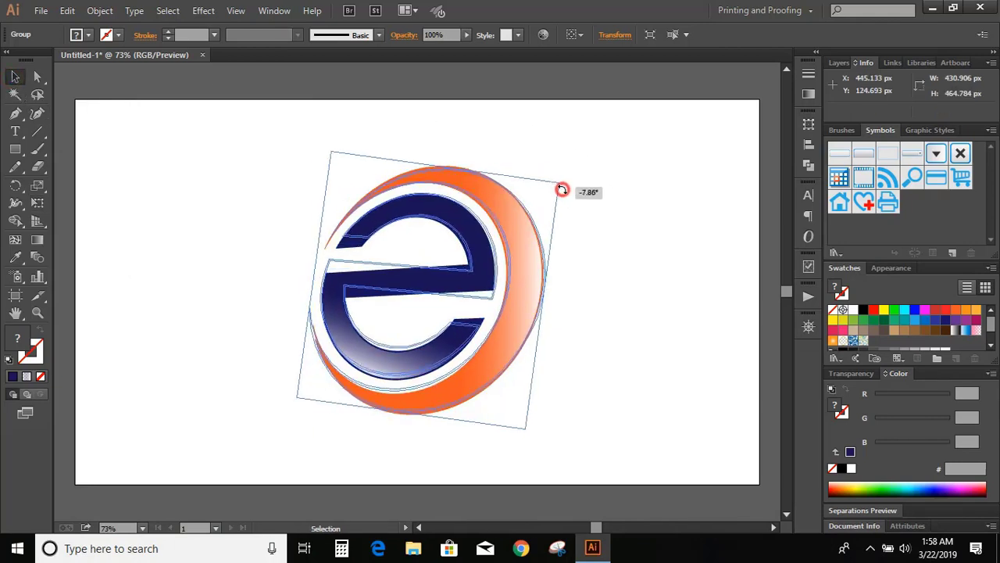
left_click_drag(550, 165, 568, 222)
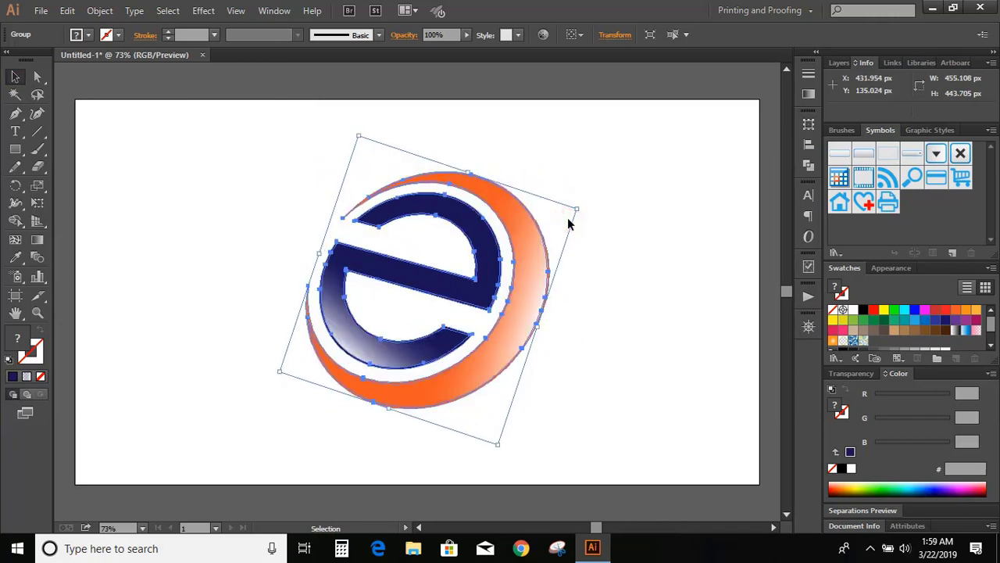
key("ctrl+z")
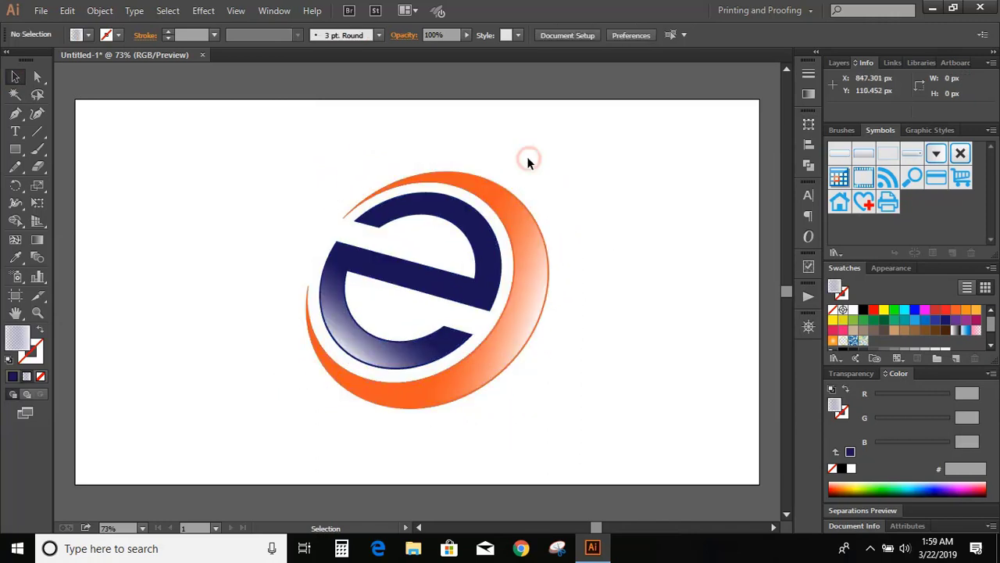
key("ctrl+shift+z")
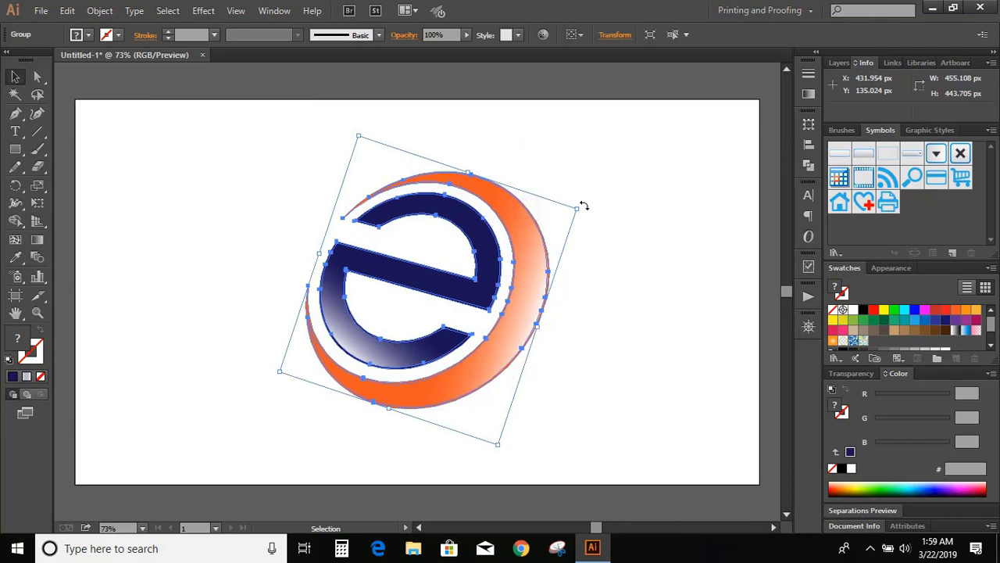
left_click_drag(583, 205, 575, 192)
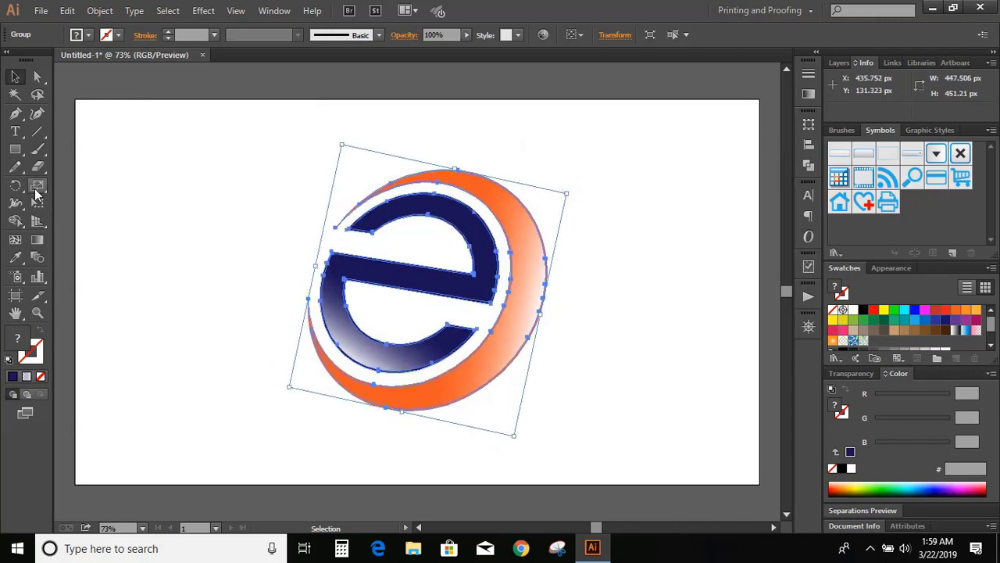
Refine the tilted logo's top corners with Free Distort for a perspective lean, then deselect.
left_click(37, 187)
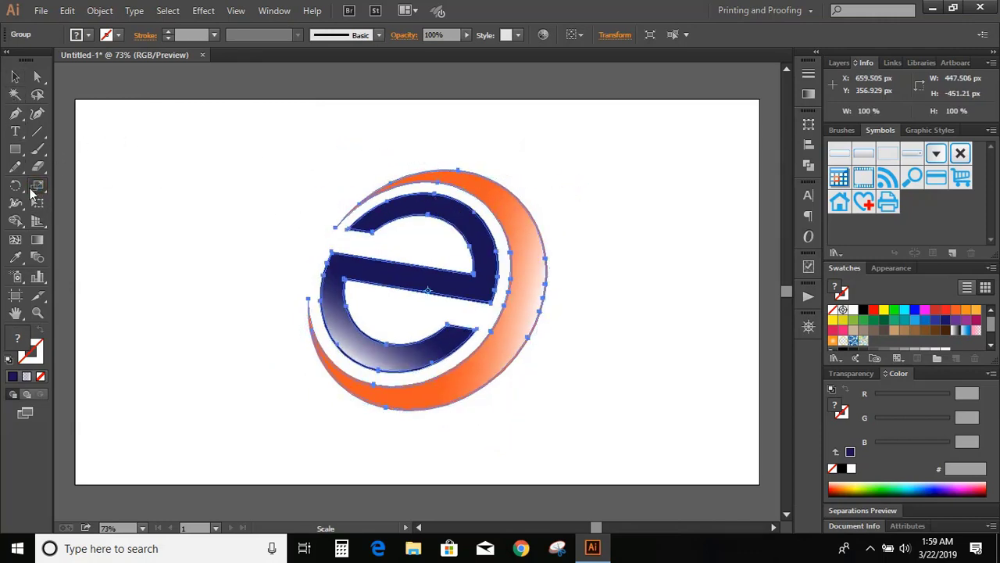
left_click(36, 203)
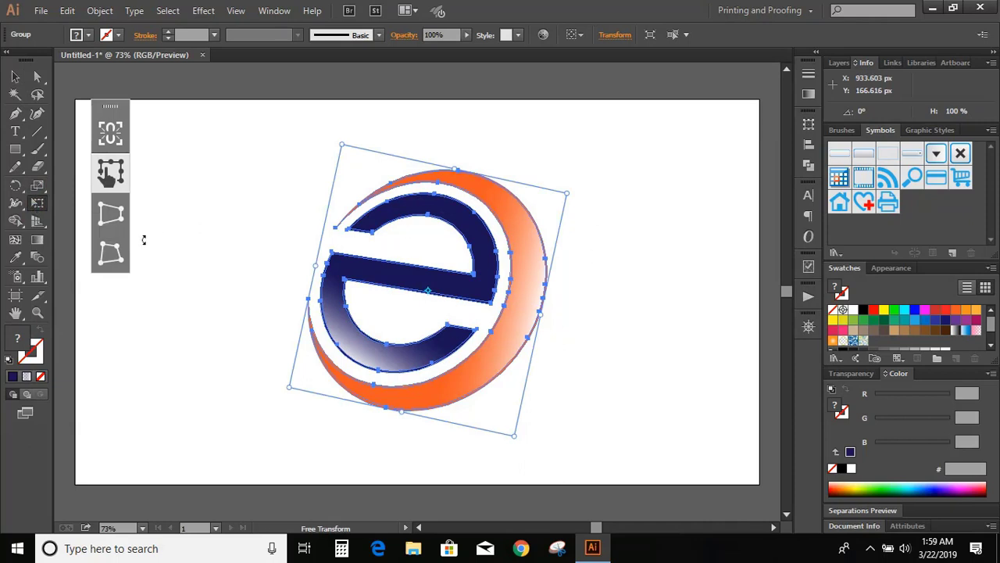
left_click(110, 253)
left_click_drag(566, 194, 561, 192)
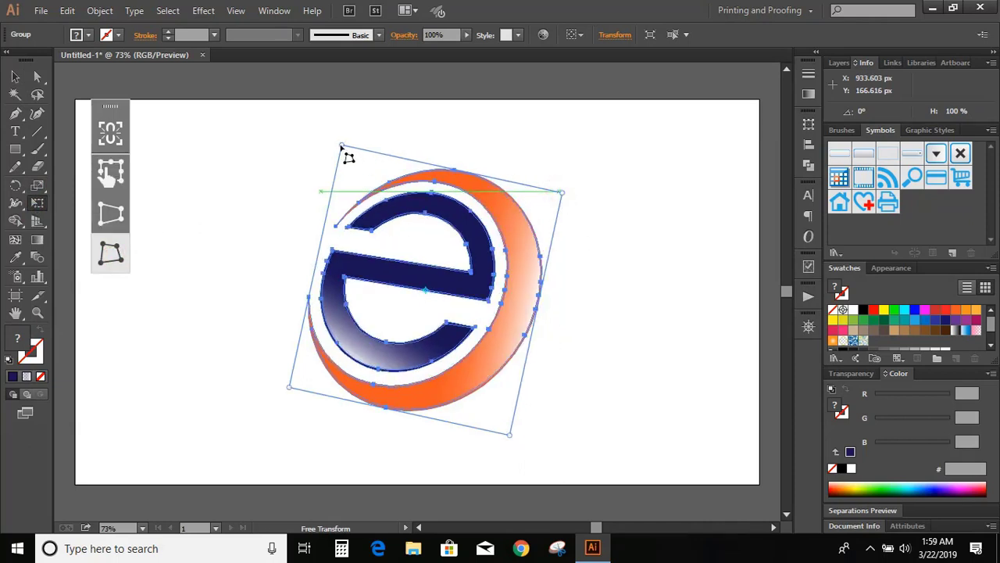
mouse_move(341, 147)
left_mouse_down()
mouse_move(342, 165)
mouse_move(347, 158)
left_mouse_up()
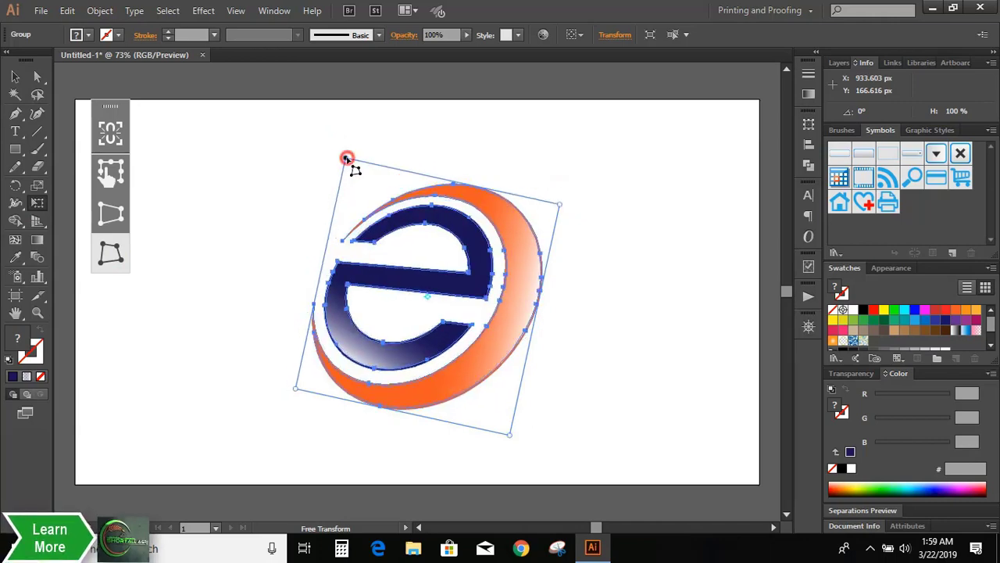
left_click_drag(351, 165, 342, 156)
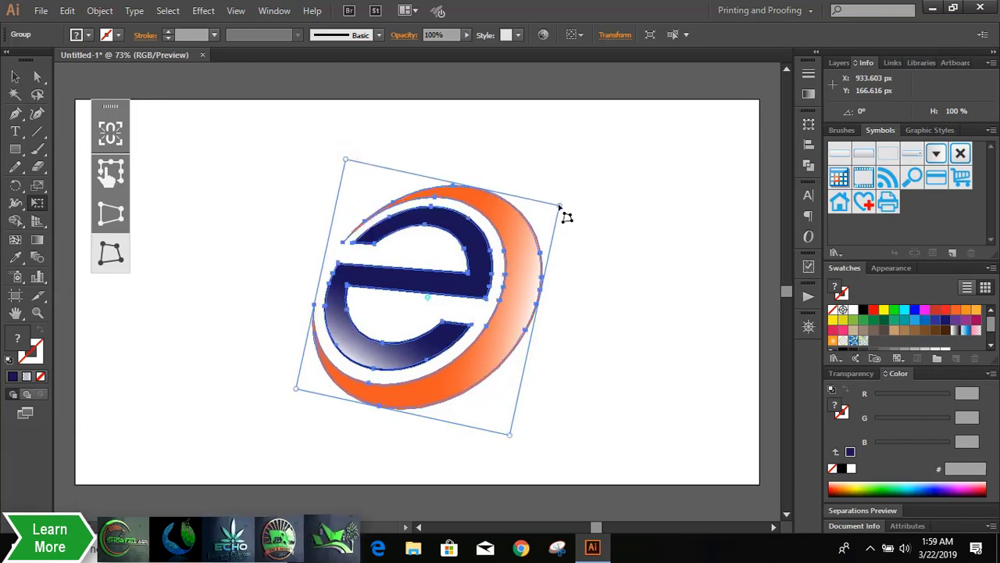
left_click_drag(560, 206, 555, 205)
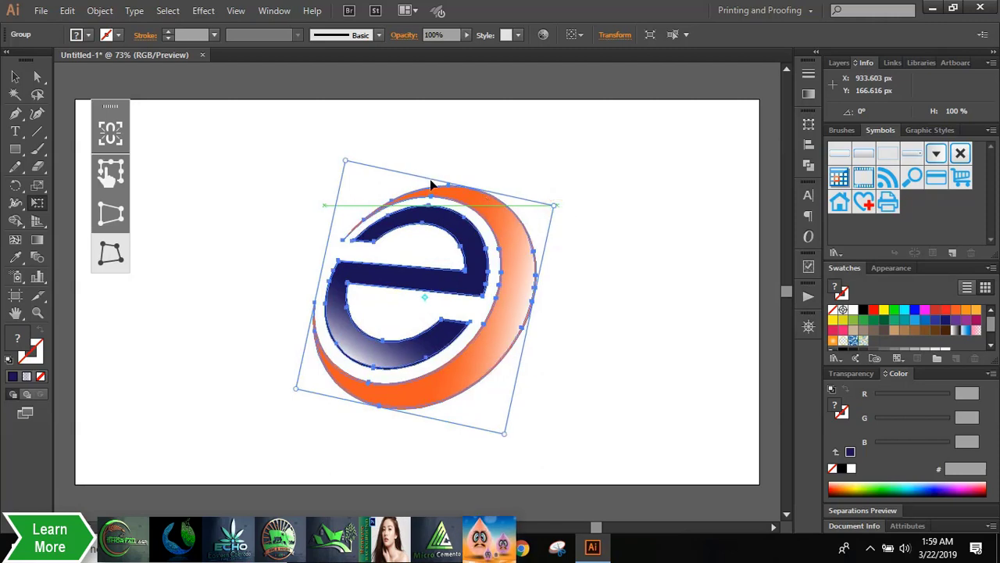
left_click(15, 76)
left_click(207, 147)
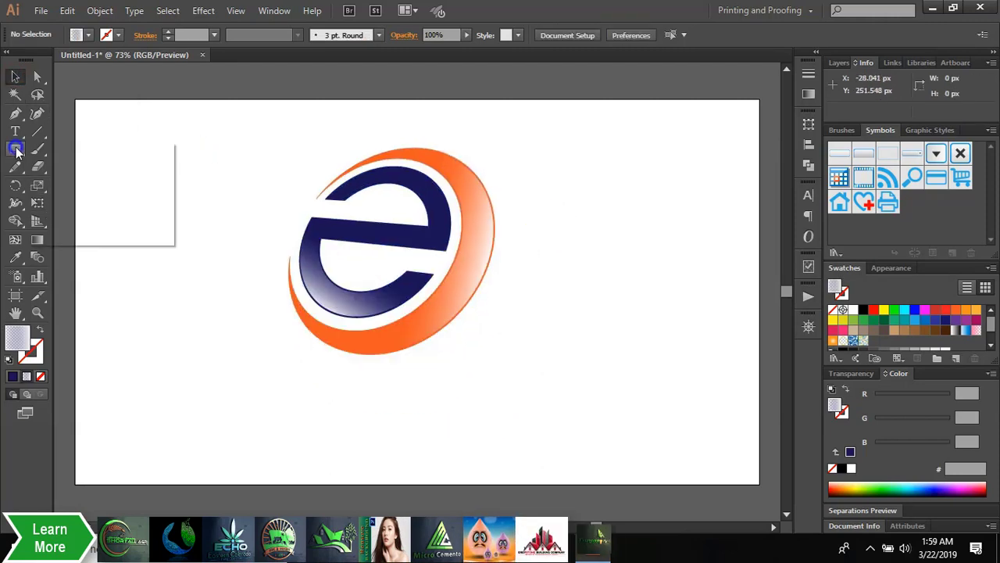
Draw a flat grey ellipse below the logo and send it behind the logo as a shadow.
left_click_drag(16, 149, 78, 181)
mouse_move(301, 345)
left_mouse_down()
mouse_move(428, 364)
mouse_move(505, 360)
left_mouse_up()
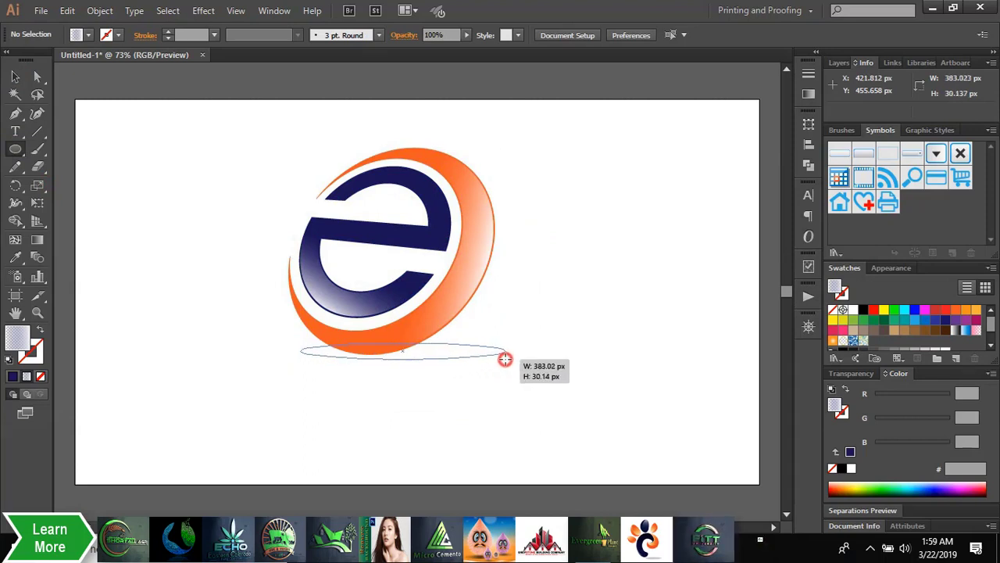
left_click_drag(504, 359, 504, 355)
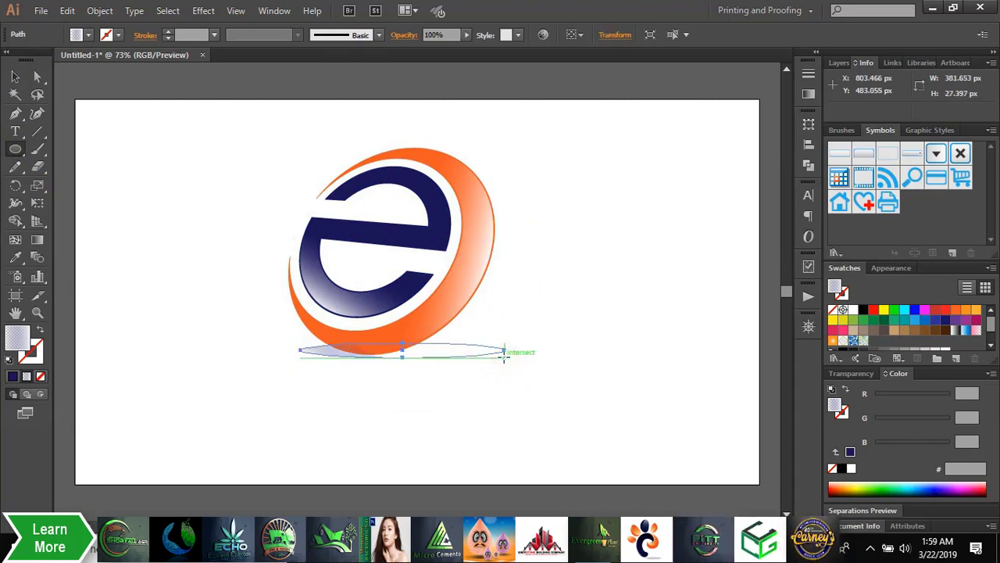
scroll(855, 350, "down", 2)
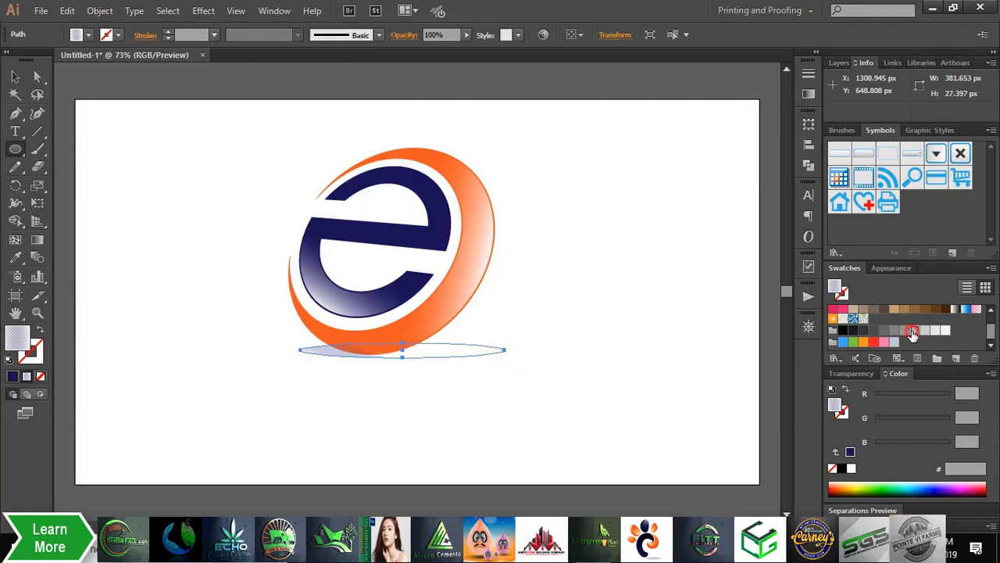
left_click(913, 332)
key("v")
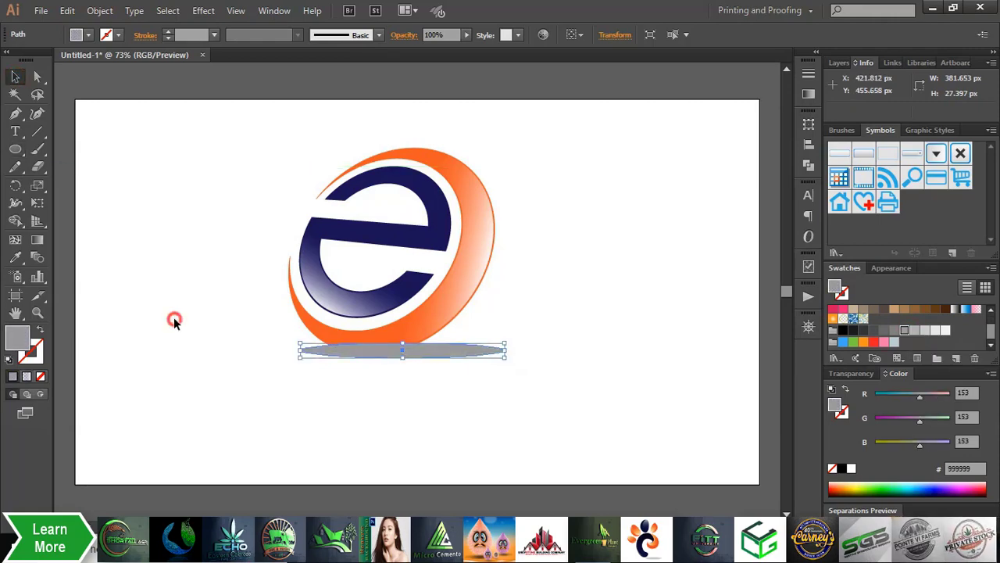
right_click(443, 349)
mouse_move(486, 323)
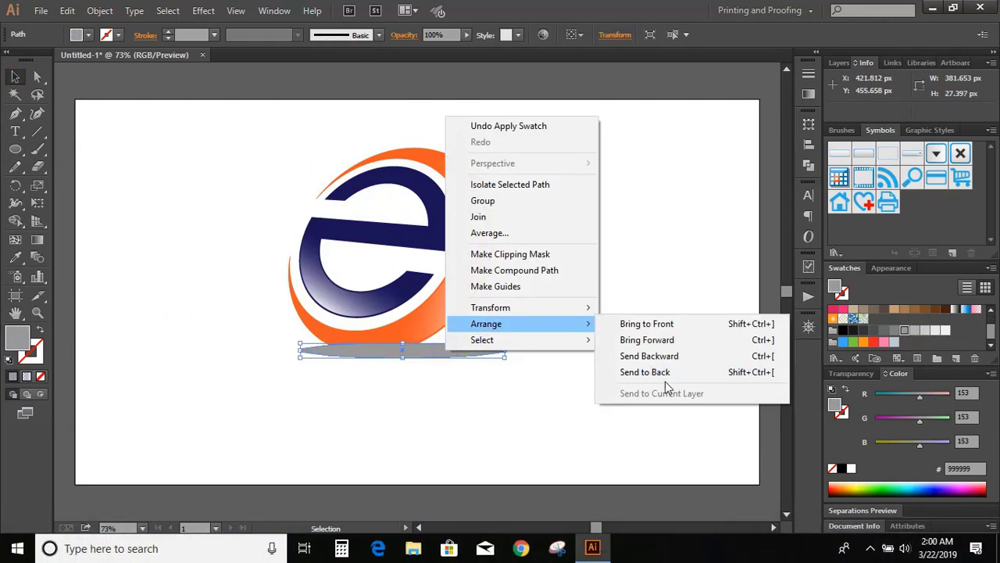
left_click(660, 373)
left_click(440, 413)
Nudge the shadow ellipse up two steps and stretch it wider to the right.
left_click(446, 353)
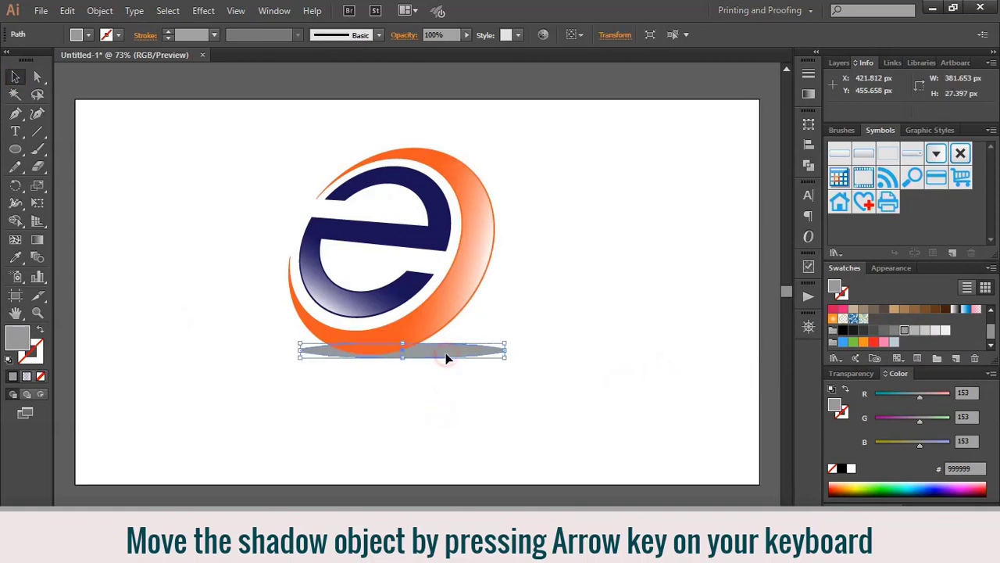
key("Up")
key("Up")
key("Up")
key("Up")
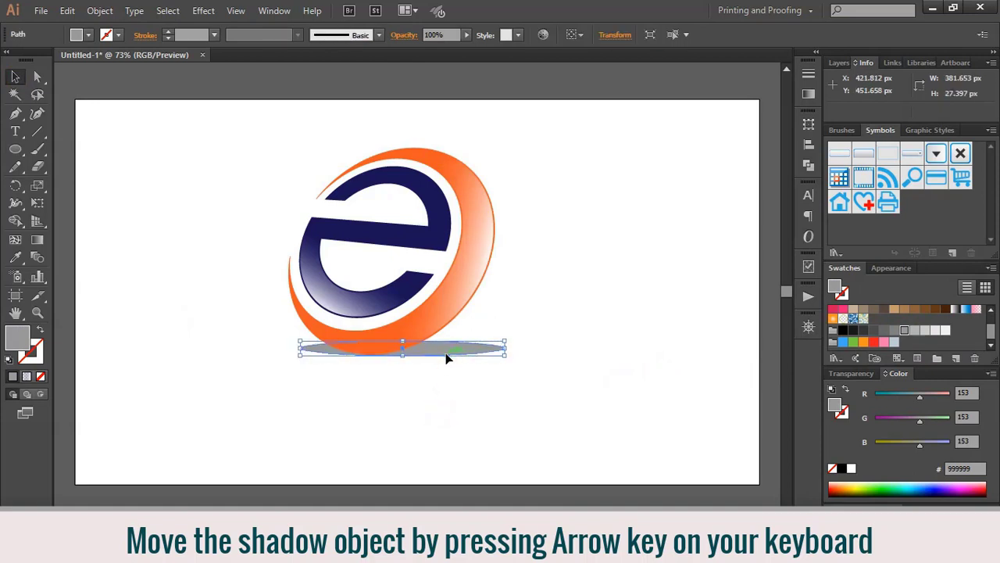
key("Up")
left_click(443, 384)
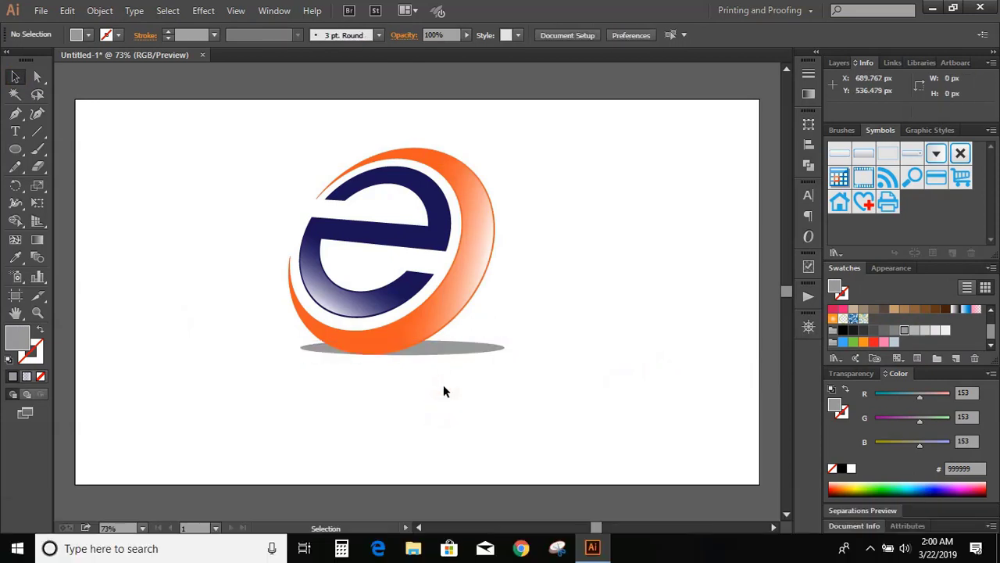
left_click(456, 350)
left_click_drag(505, 346, 527, 348)
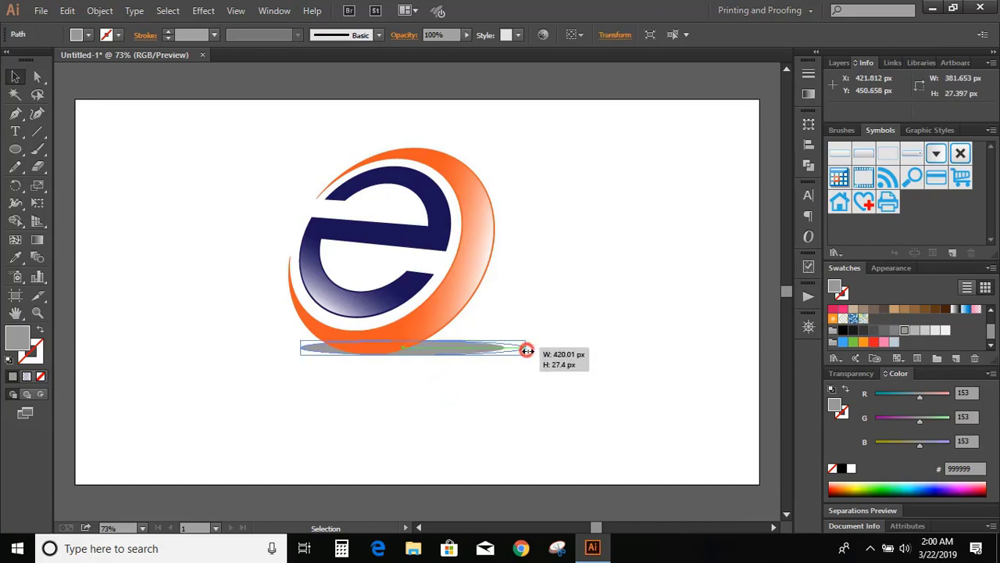
left_click(494, 386)
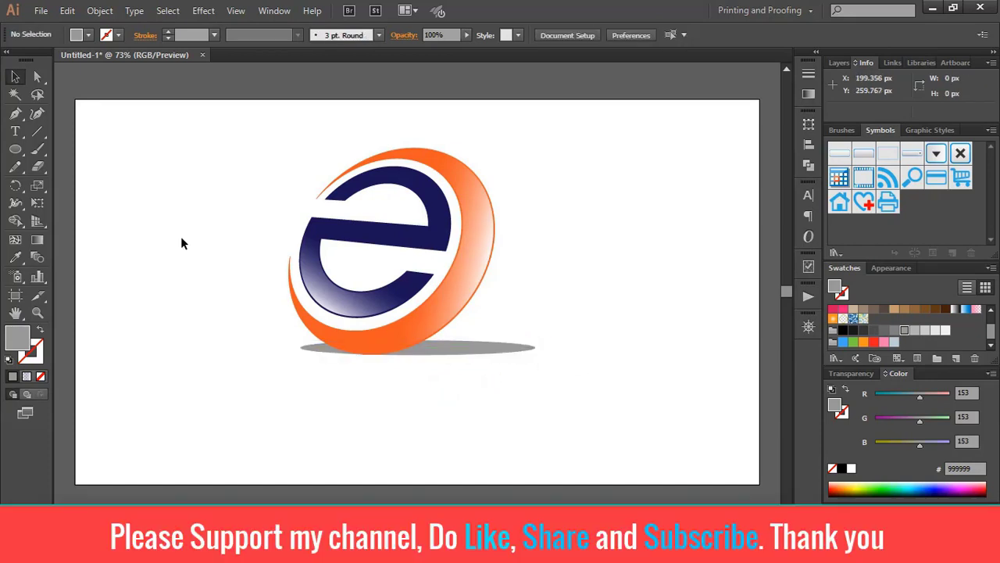
left_click(15, 132)
type("Eny Sport")
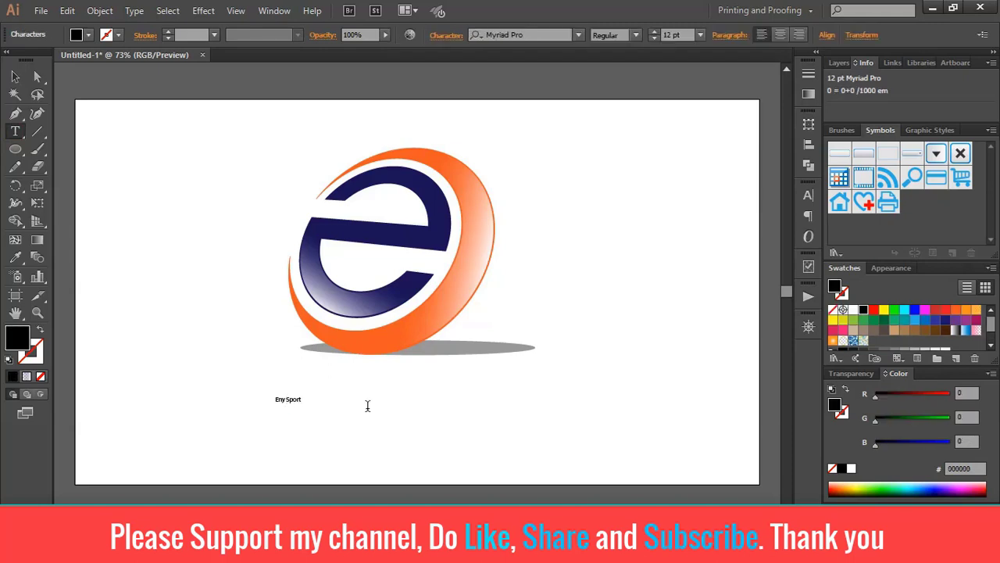
Enlarge the 'Eny Sport' text, move it beneath the logo, and set it in Xolonium Bold.
left_click(14, 78)
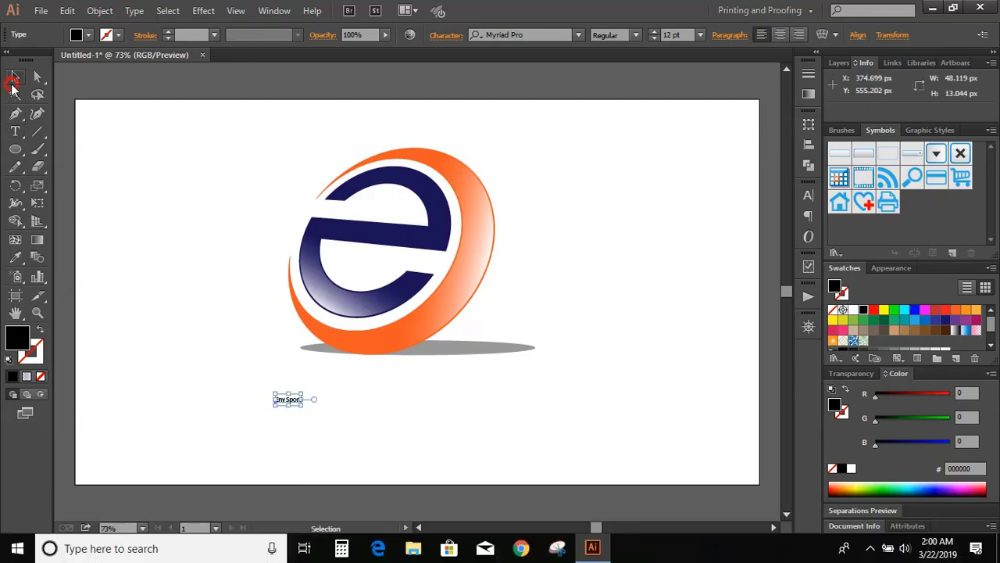
left_click_drag(303, 405, 435, 456)
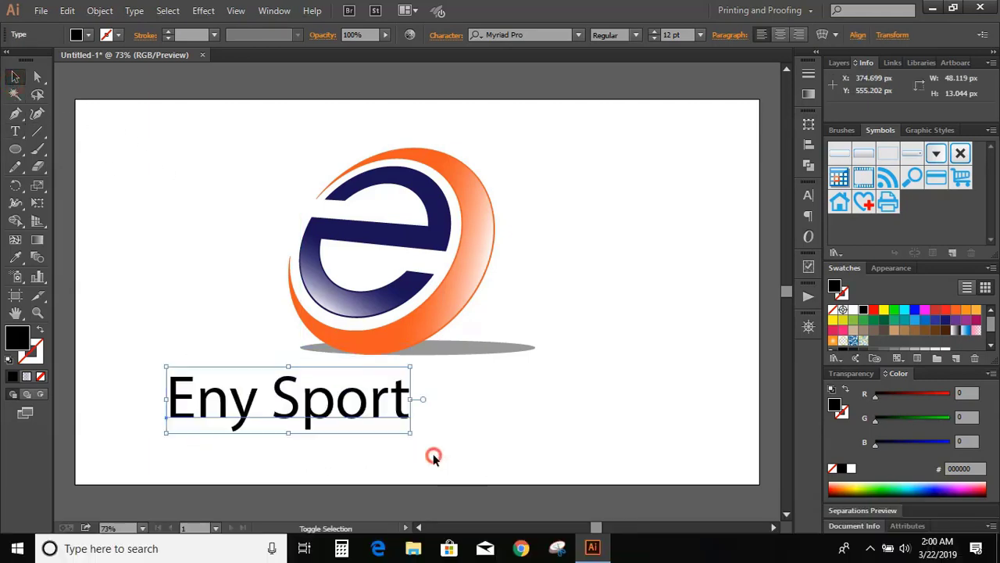
left_click_drag(390, 409, 449, 410)
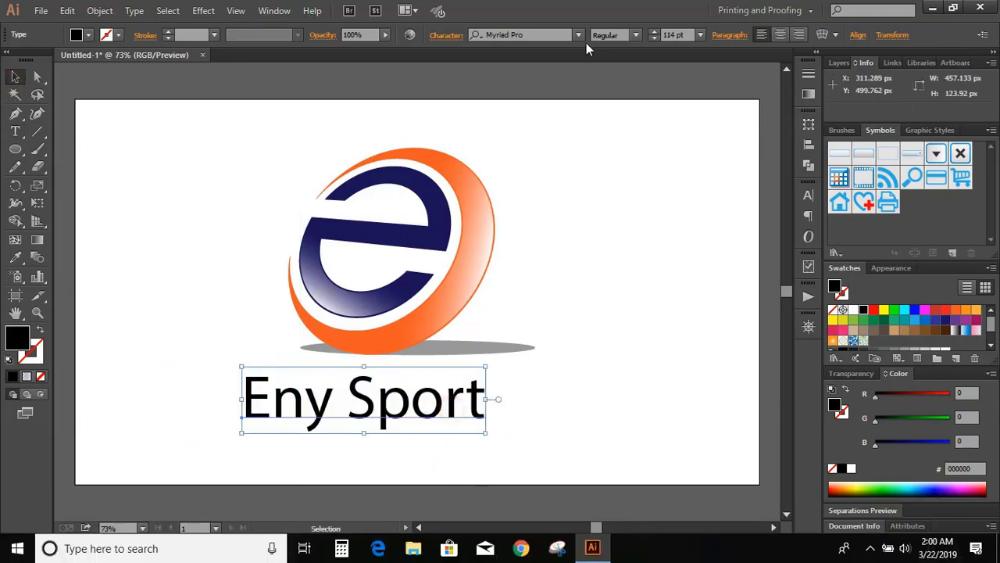
left_click(579, 36)
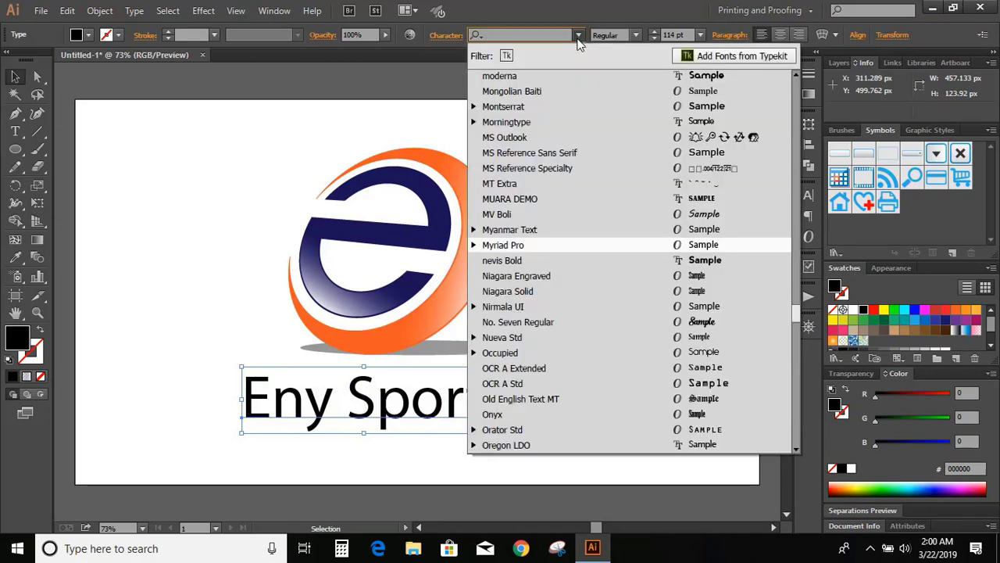
type("xol")
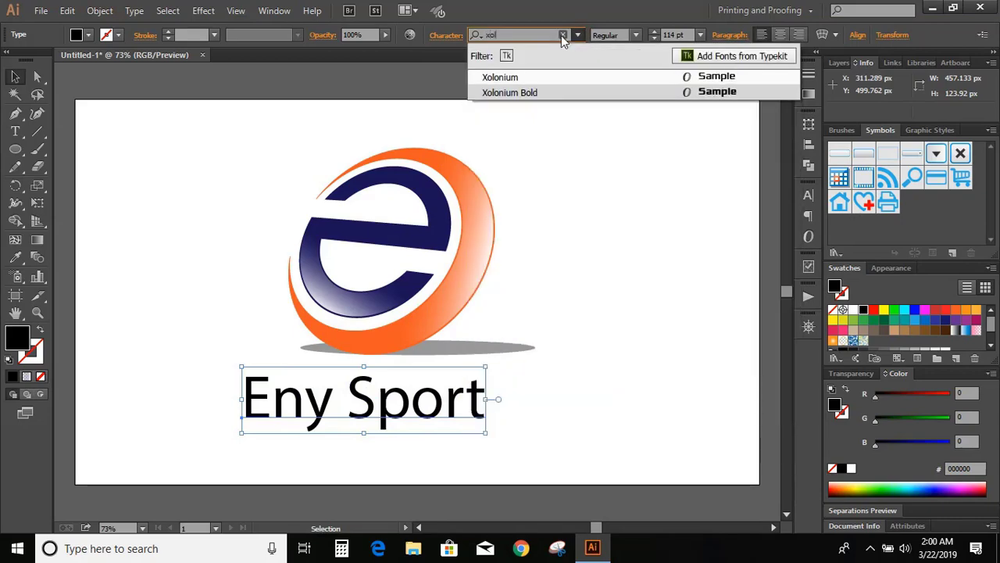
left_click(570, 92)
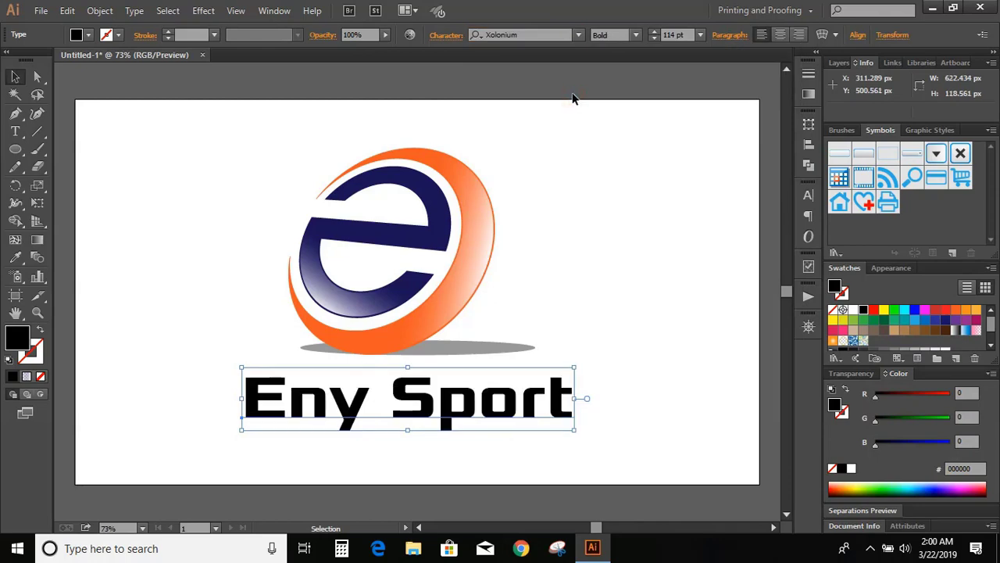
left_click(99, 10)
Expand the 'Eny Sport' text into outlines and ungroup the letters.
left_click(125, 166)
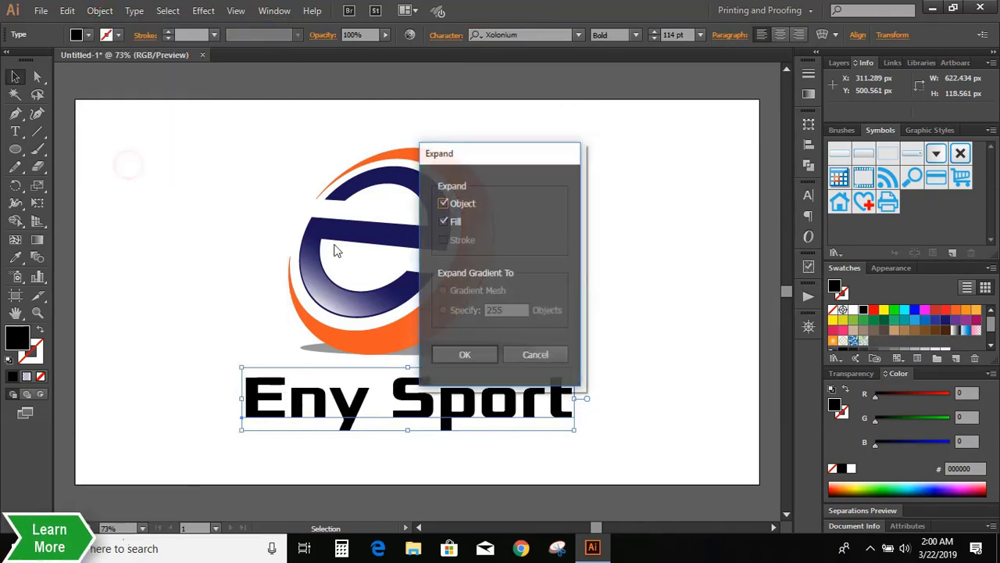
left_click(463, 355)
left_click(100, 10)
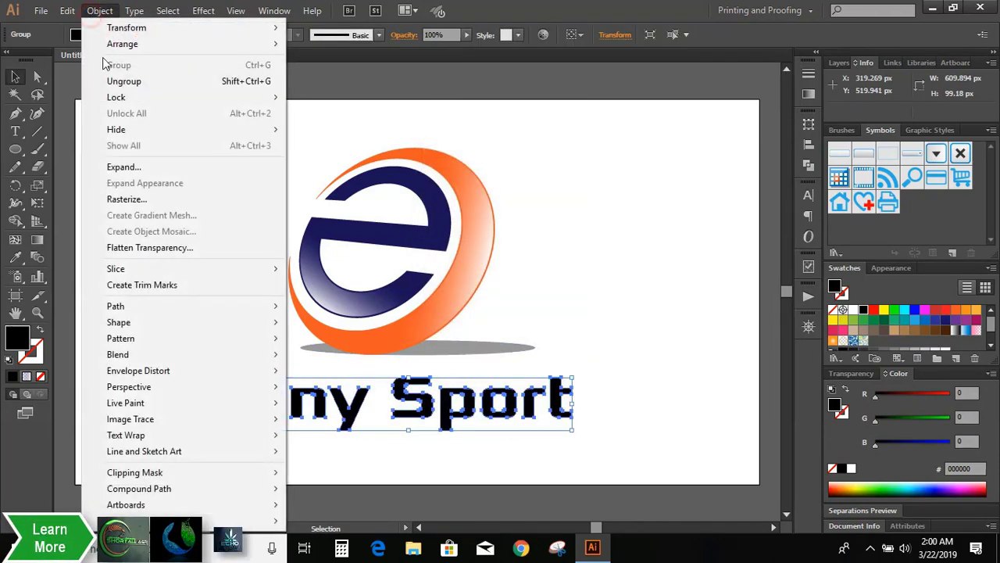
left_click(114, 81)
Group the 'Eny' letters and the 'Sport' letters as two separate groups.
left_click_drag(192, 382, 358, 446)
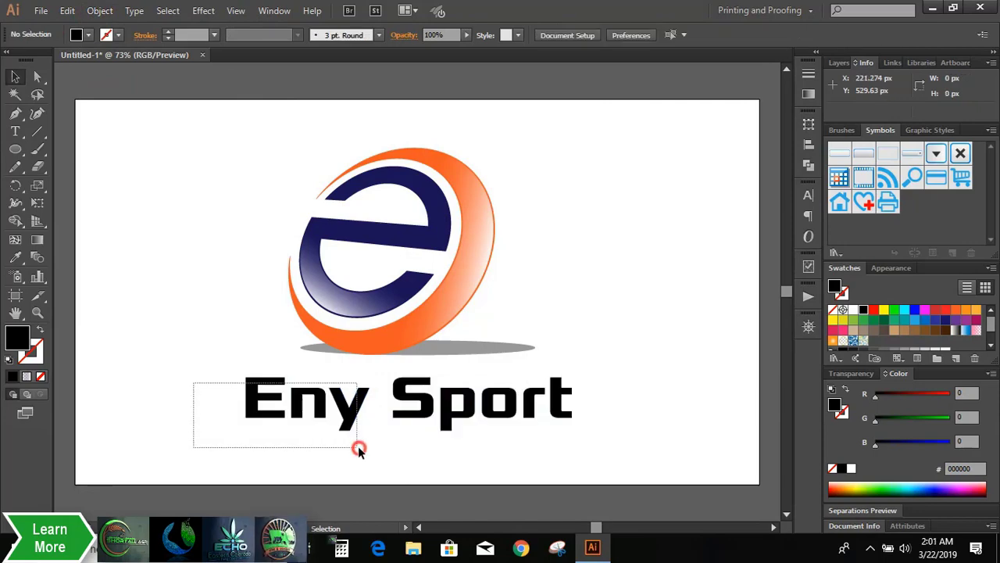
left_click(99, 10)
left_click(111, 127)
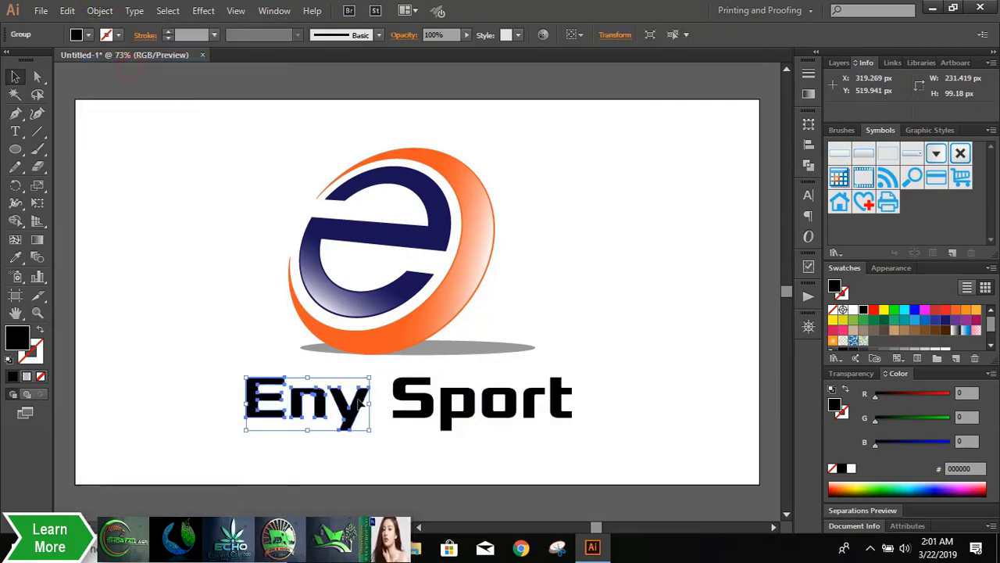
left_click(593, 458)
left_click_drag(603, 453, 391, 375)
left_click(99, 10)
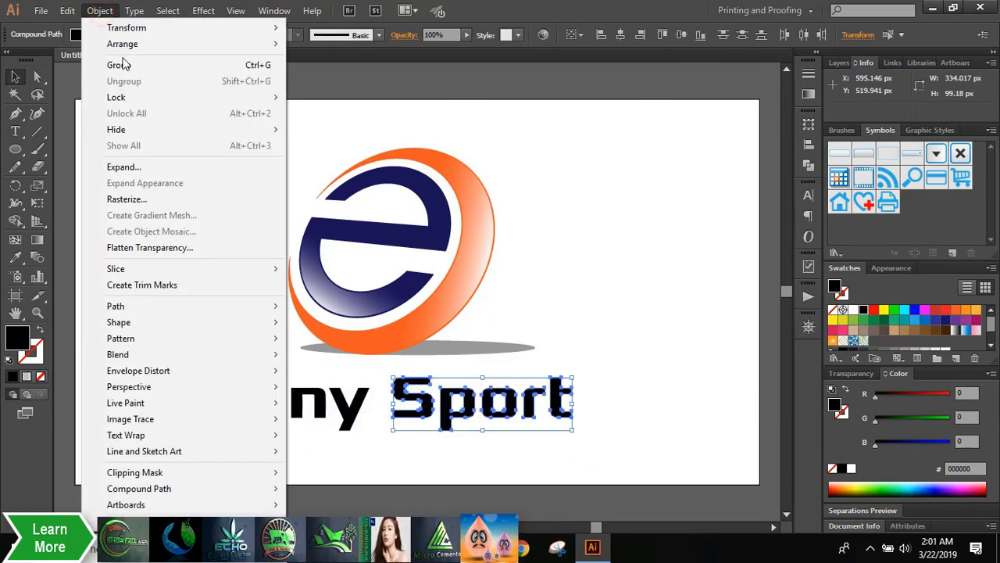
left_click(111, 127)
Fill 'Eny' with the ring's orange using the Eyedropper.
left_click_drag(342, 446, 359, 410)
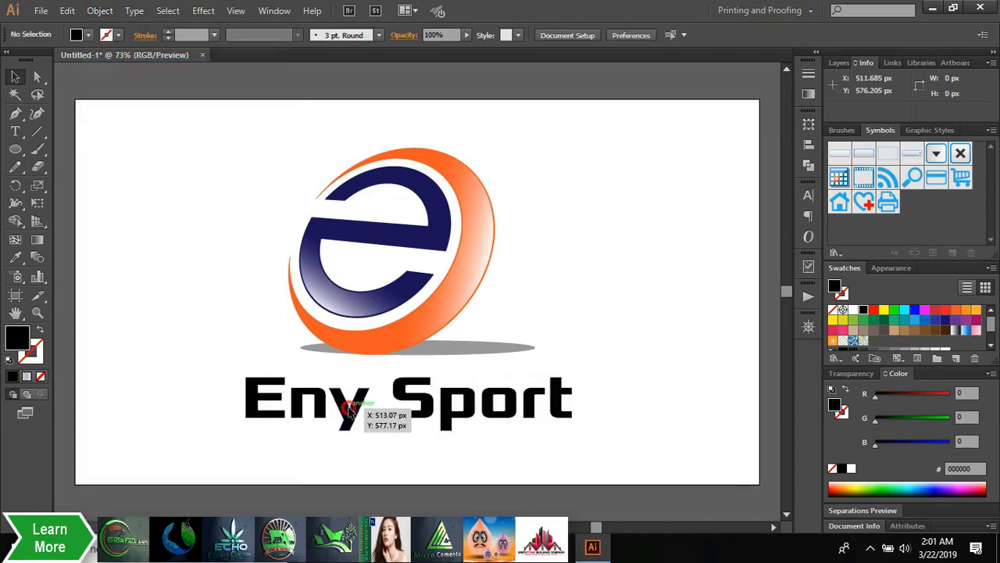
left_click(15, 257)
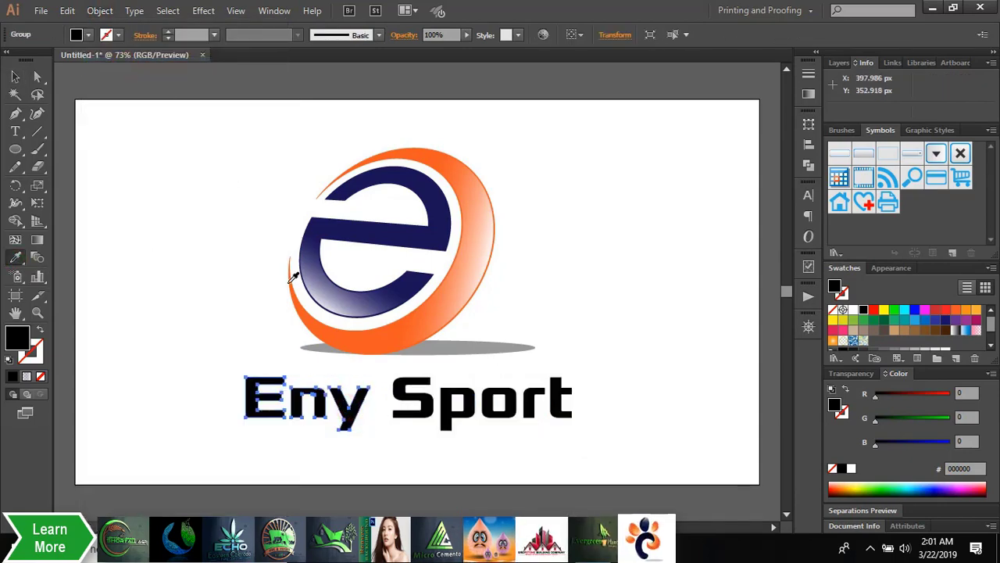
left_click(292, 264)
left_click(15, 75)
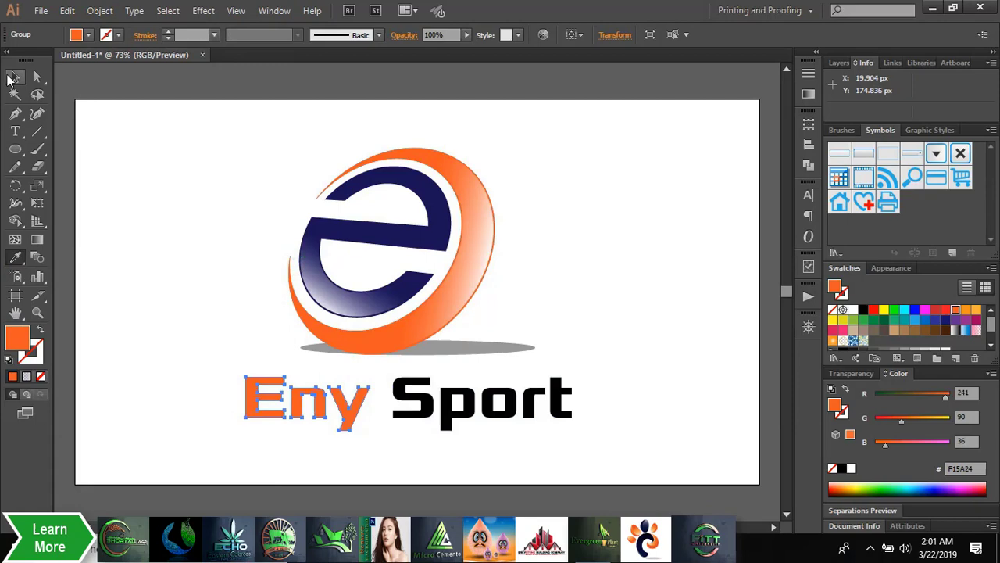
left_click(115, 211)
Fill 'Sport' with the e's navy, then darken it by lowering its blue and red.
left_click(411, 402)
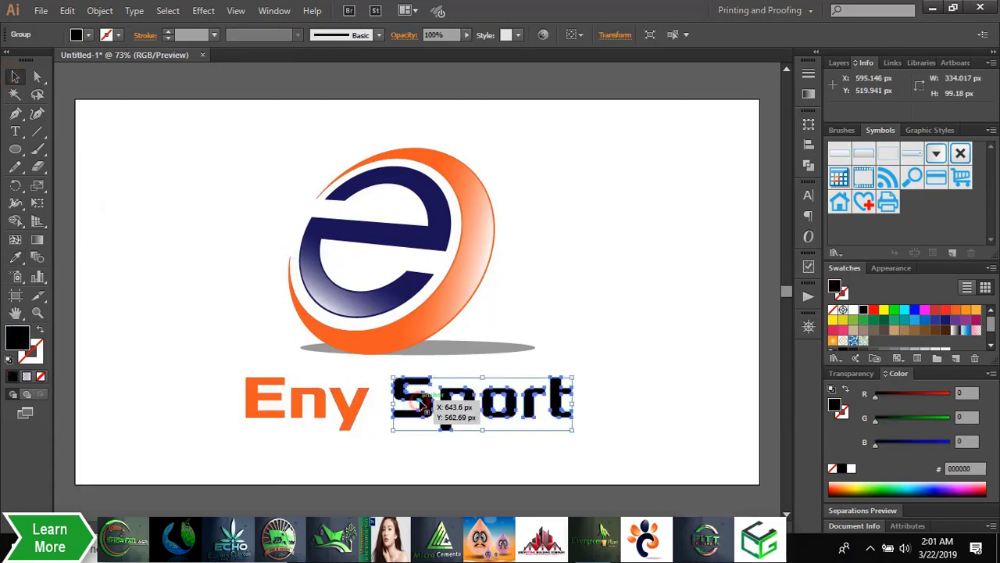
left_click(15, 257)
left_click(328, 194)
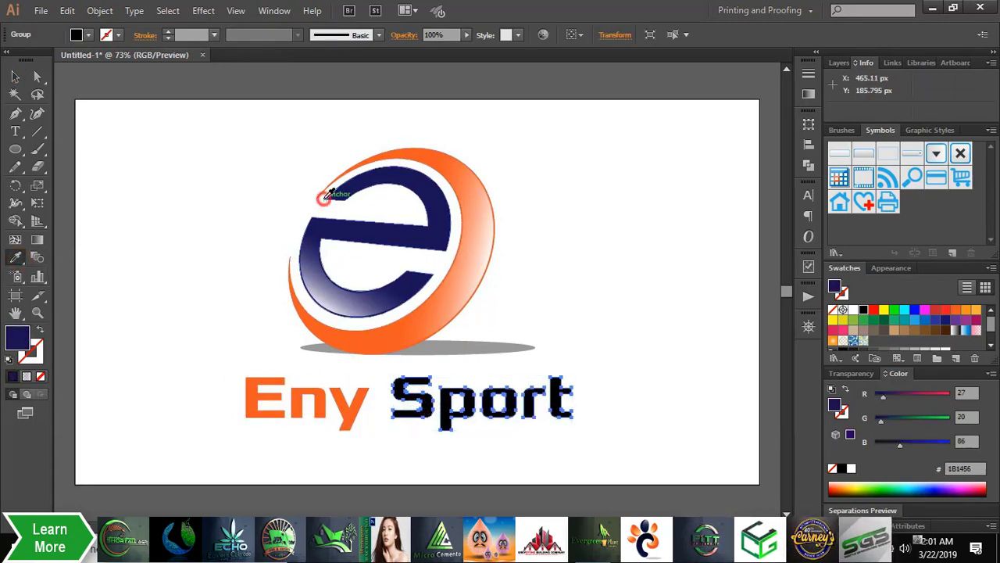
left_click(15, 76)
left_click(127, 238)
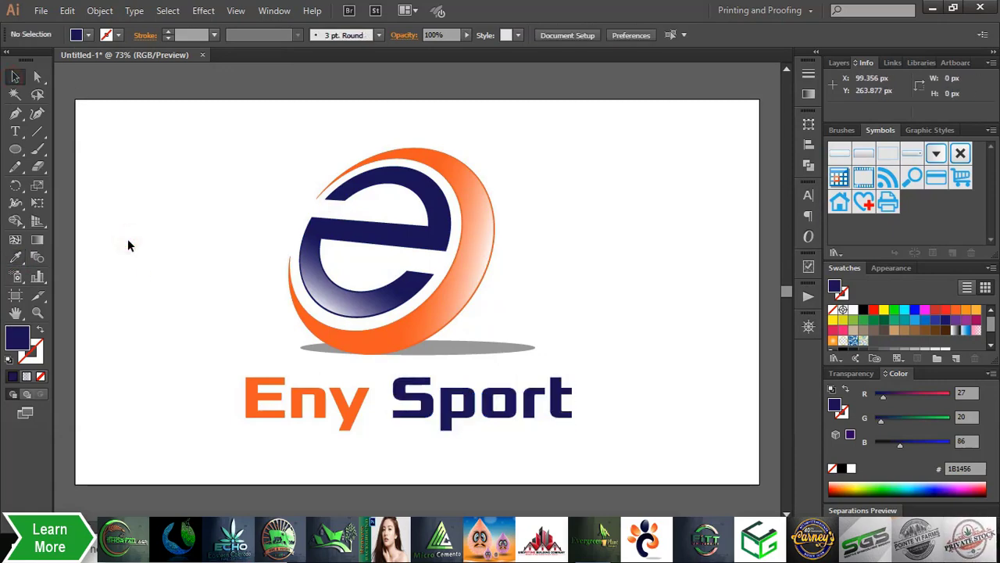
left_click(474, 398)
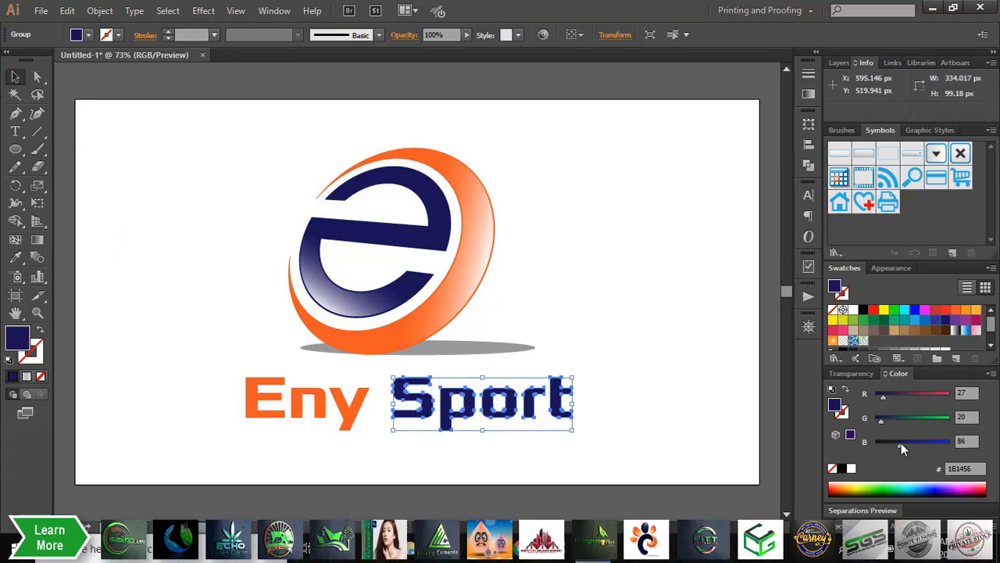
left_click_drag(901, 445, 897, 444)
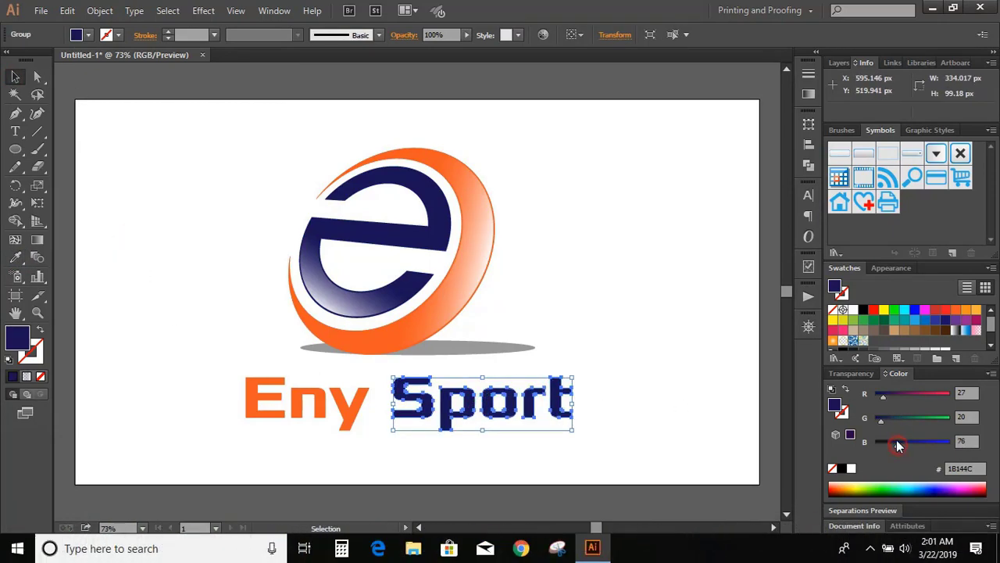
left_click_drag(884, 398, 881, 398)
left_click(609, 344)
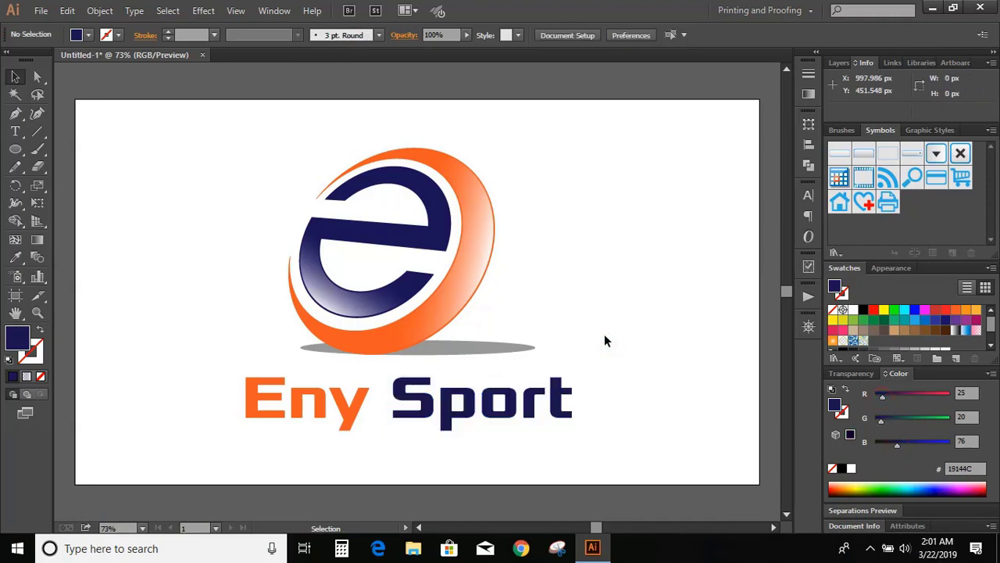
Select the emblem and wordmark together and centre them horizontally on the artboard.
left_click(389, 323)
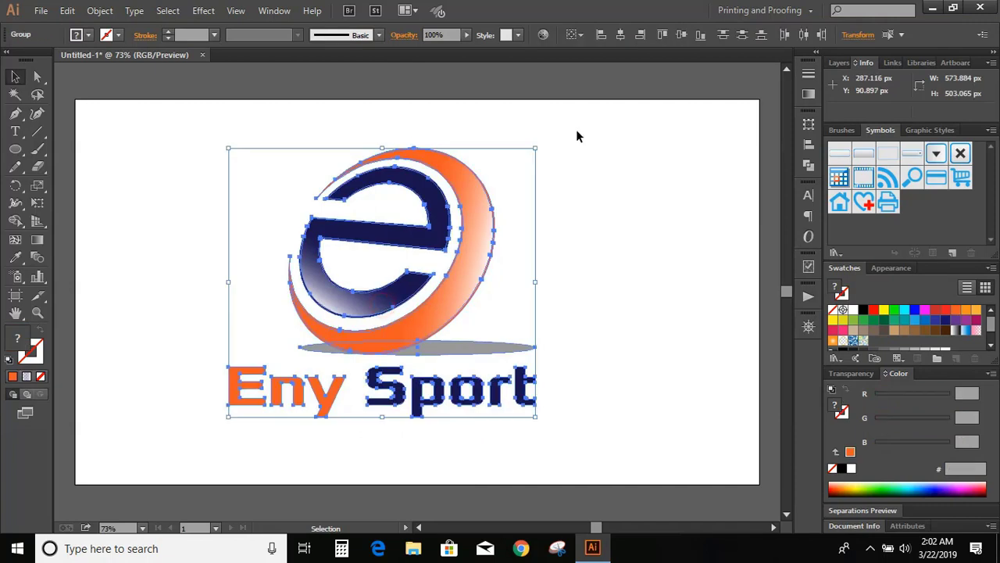
left_click(620, 35)
left_click(665, 276)
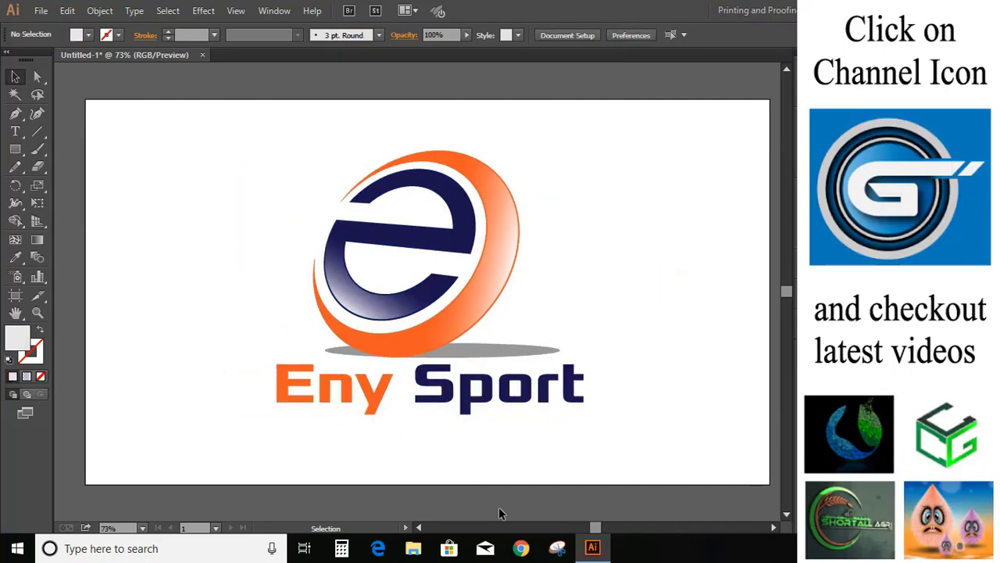